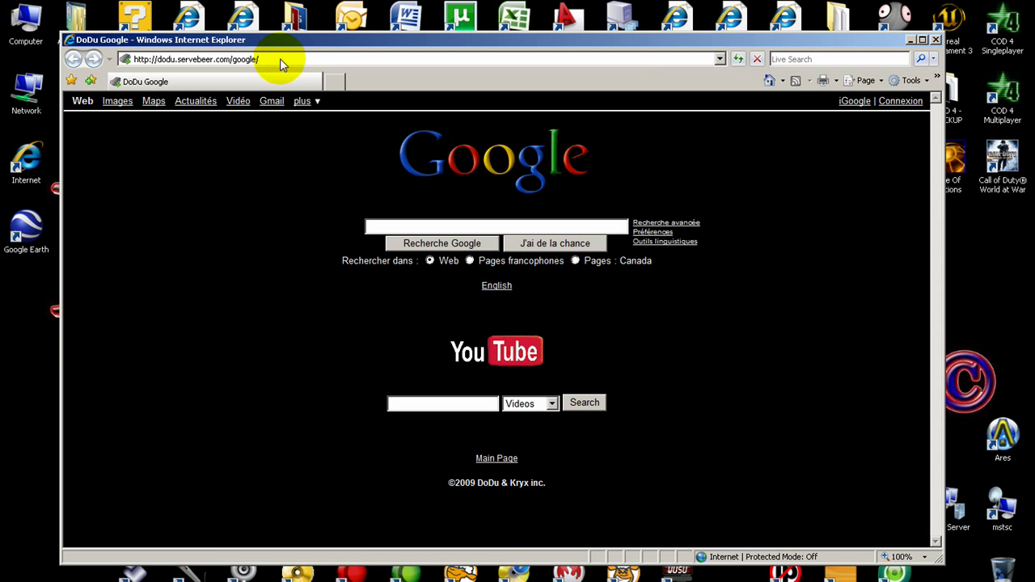
{"action": "left_click", "coordinate": [294, 60]}
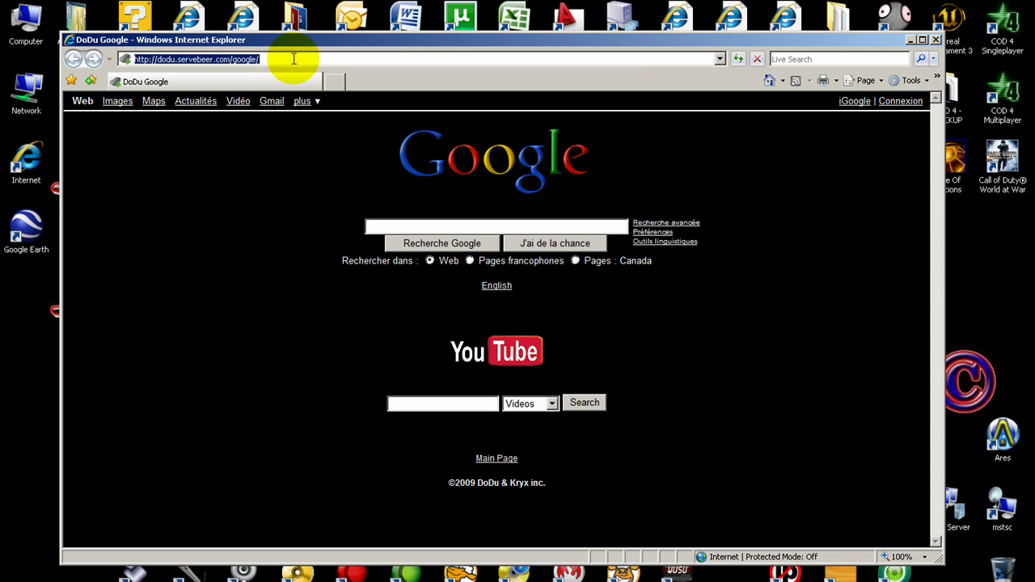
{"action": "type", "text": "www"}
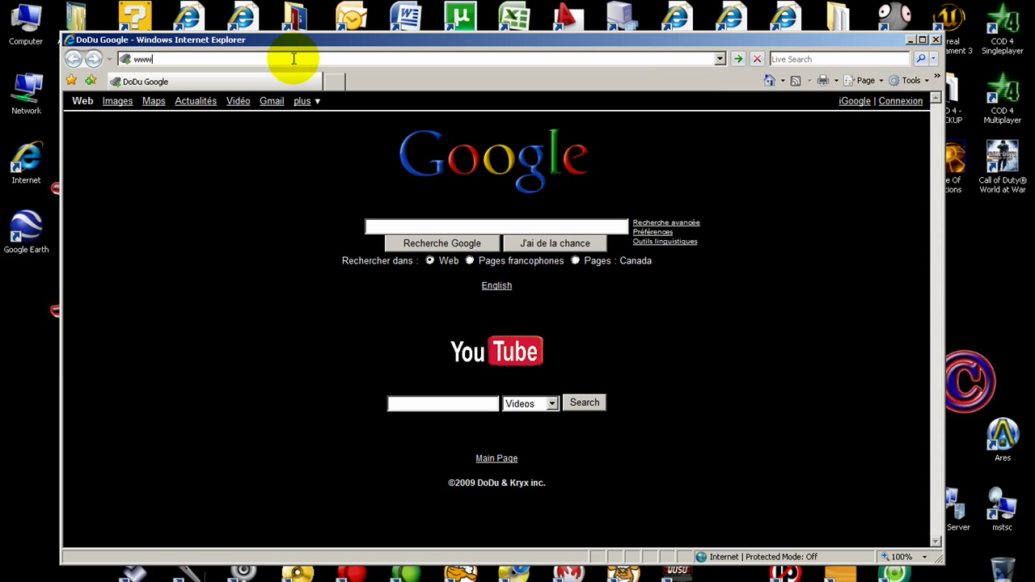
{"action": "type", "text": ".shoutcast.com/"}
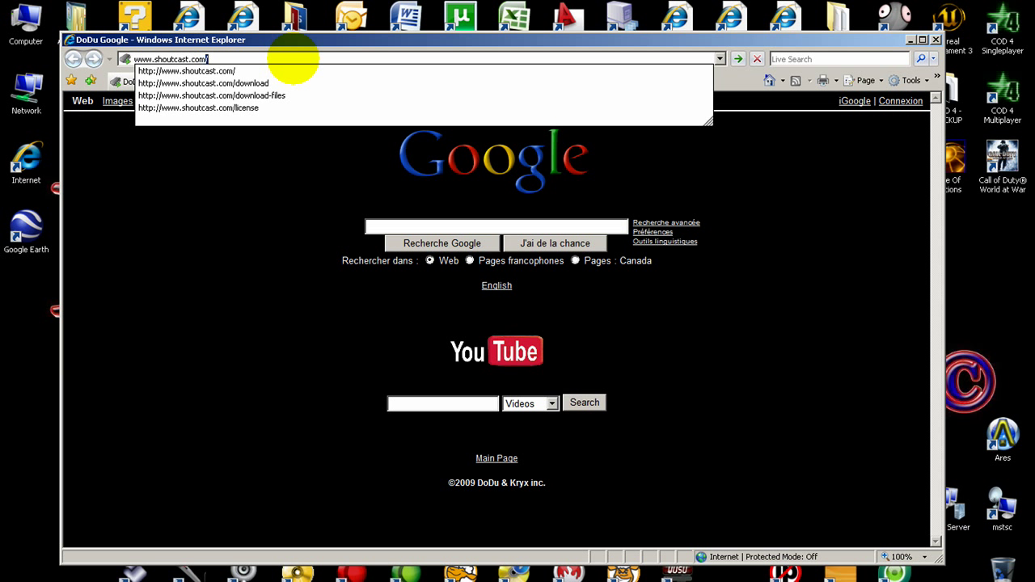
{"action": "key", "text": "Return"}
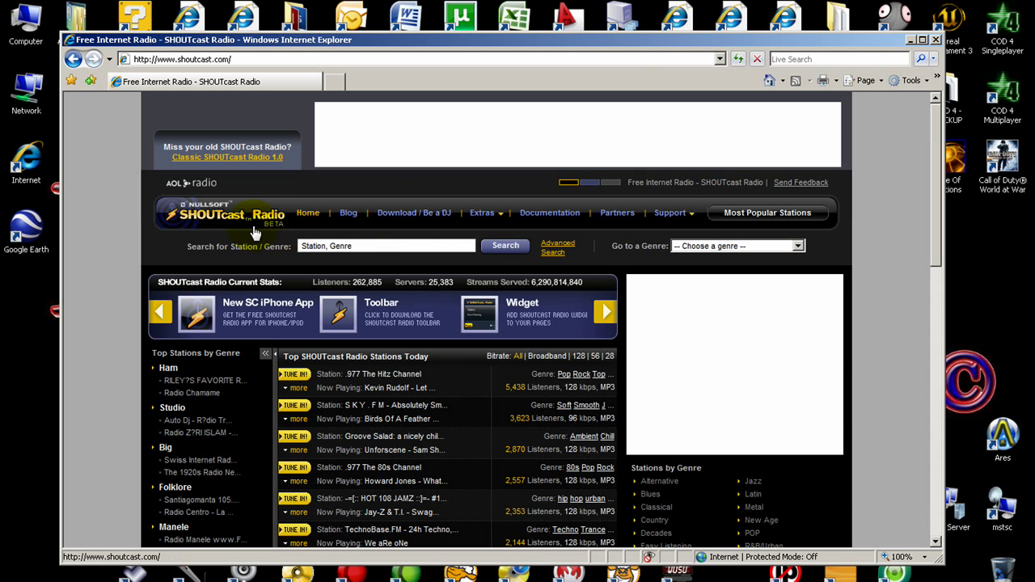
Step: Open the Download / Be a DJ page and scroll to the Instructions - Windows section
{"action": "left_click", "coordinate": [409, 219]}
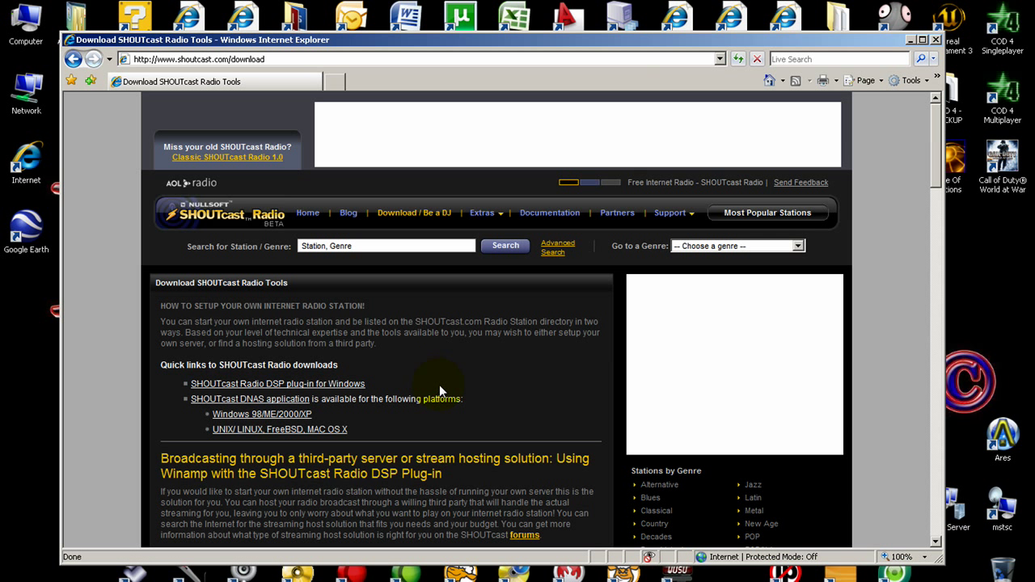
{"action": "scroll", "coordinate": [474, 411], "scroll_direction": "down", "scroll_amount": 4}
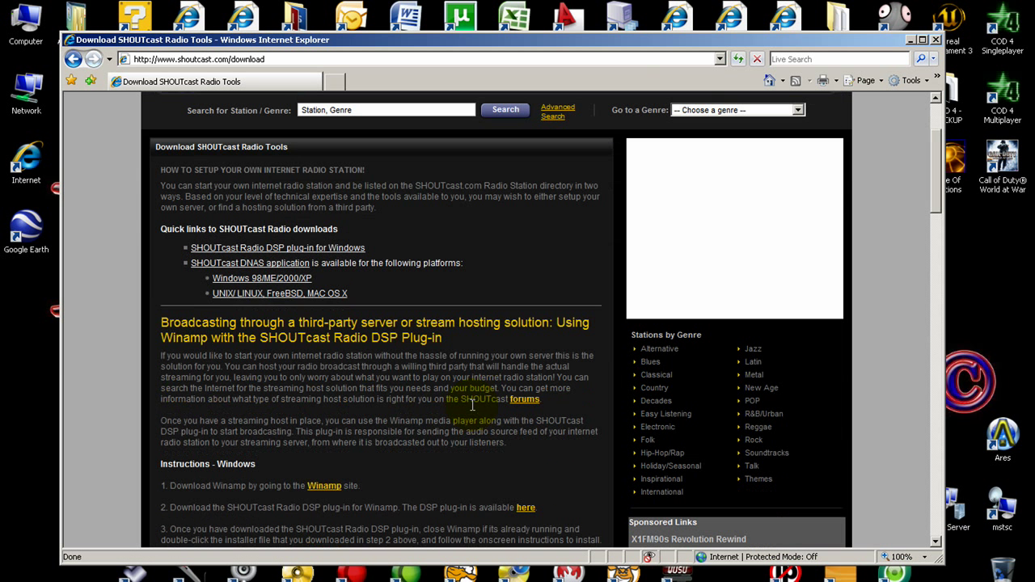
{"action": "scroll", "coordinate": [356, 414], "scroll_direction": "down", "scroll_amount": 2}
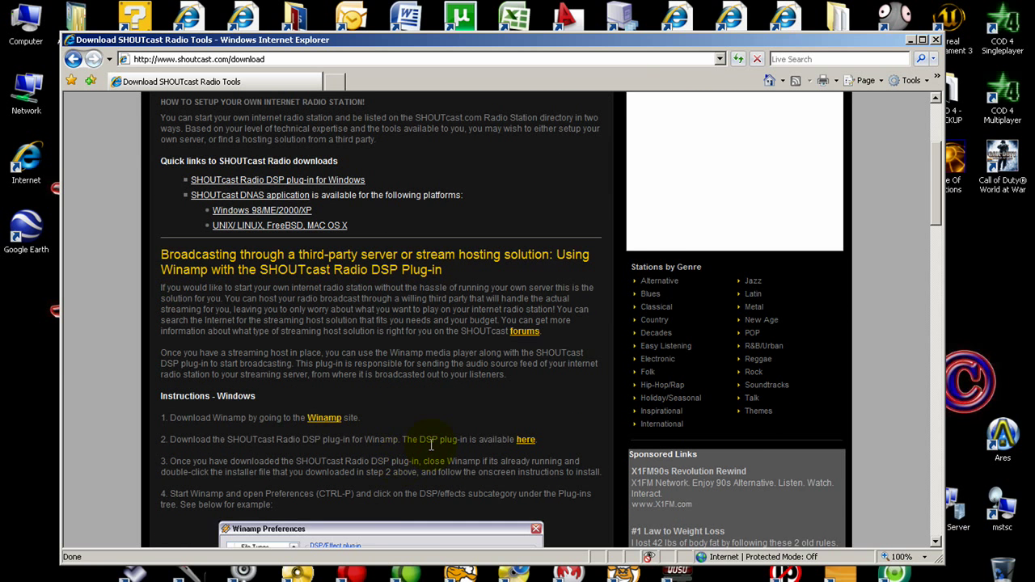
{"action": "scroll", "coordinate": [432, 445], "scroll_direction": "down", "scroll_amount": 2}
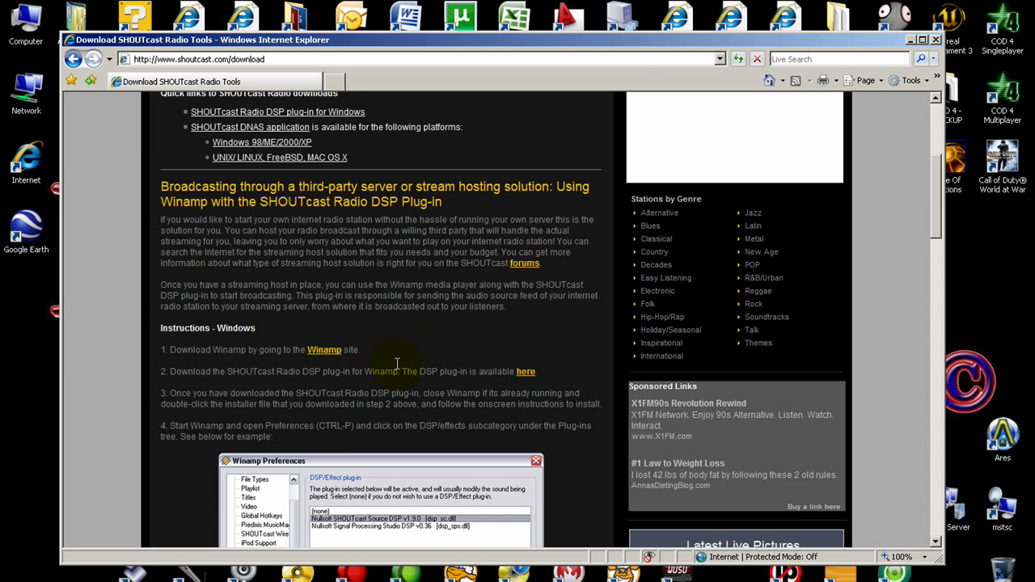
Step: Open the Winamp download page, opt out of announcement e-mails, and start the download
{"action": "left_click", "coordinate": [328, 352]}
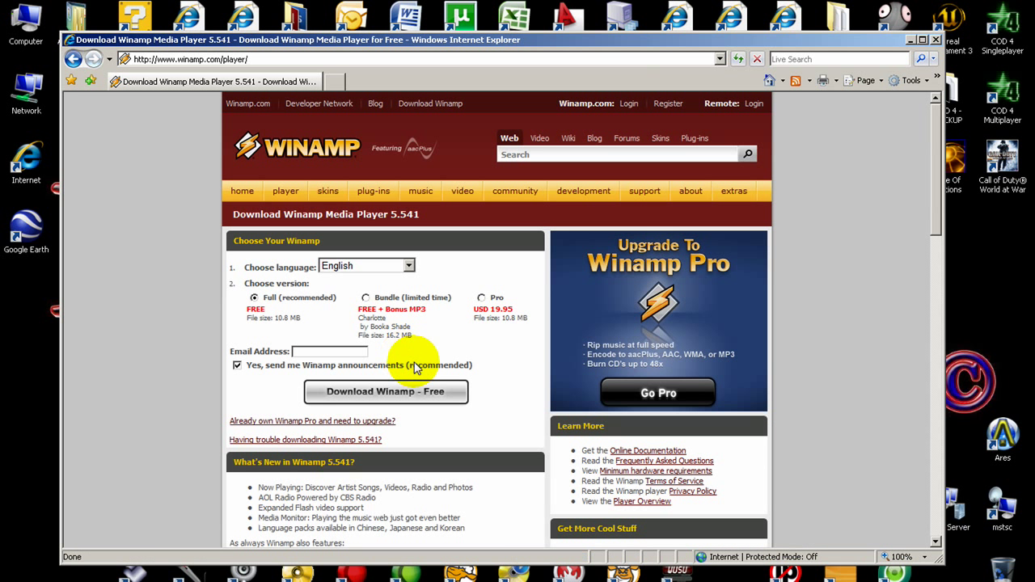
{"action": "left_click", "coordinate": [237, 366]}
{"action": "left_click", "coordinate": [330, 394]}
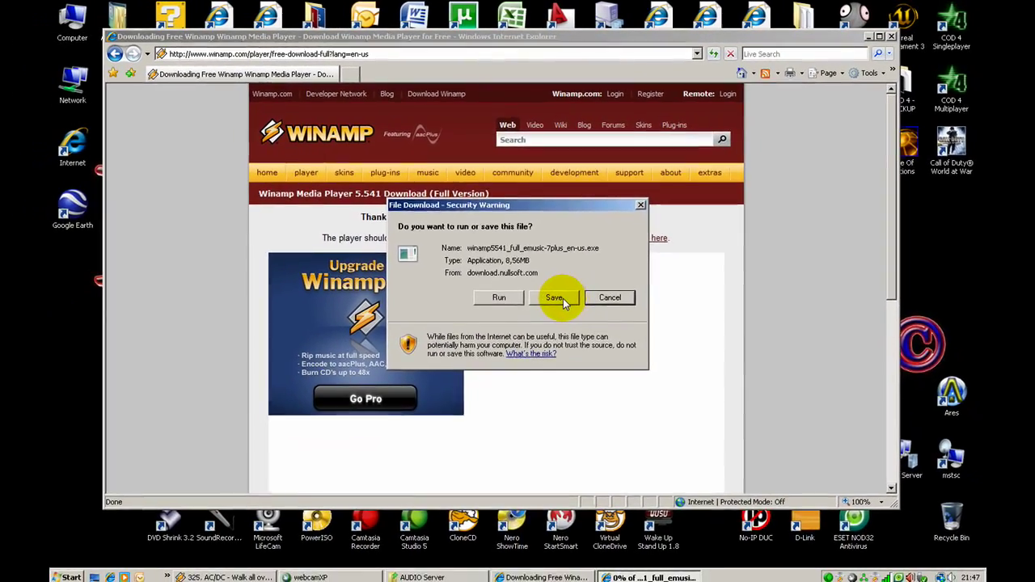
Step: Save winamp5541_full_emusic-7plus_en-us.exe to the Desktop and close Internet Explorer
{"action": "left_click", "coordinate": [560, 329]}
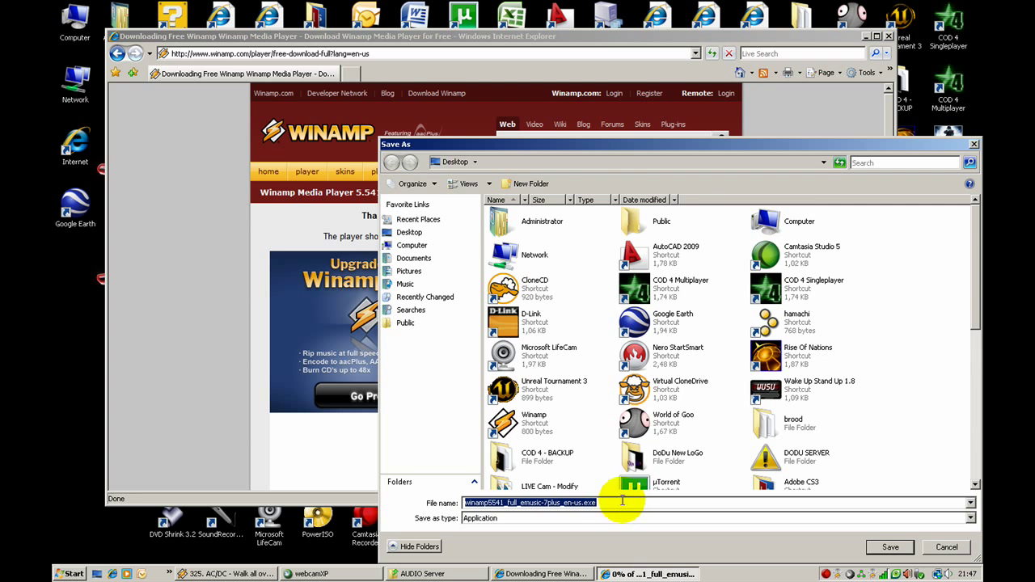
{"action": "left_click_drag", "start_coordinate": [625, 150], "coordinate": [585, 140]}
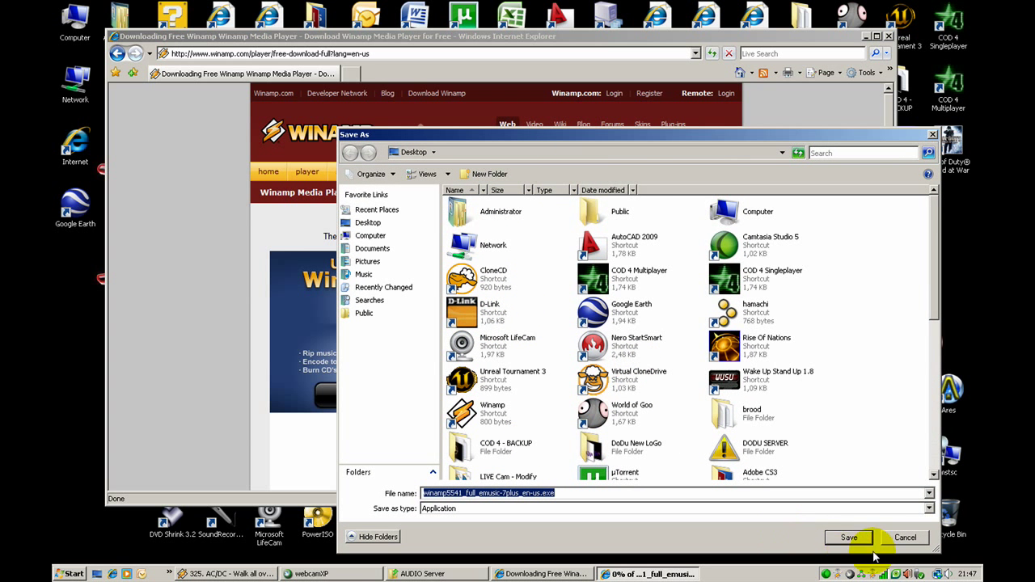
{"action": "left_click", "coordinate": [849, 537]}
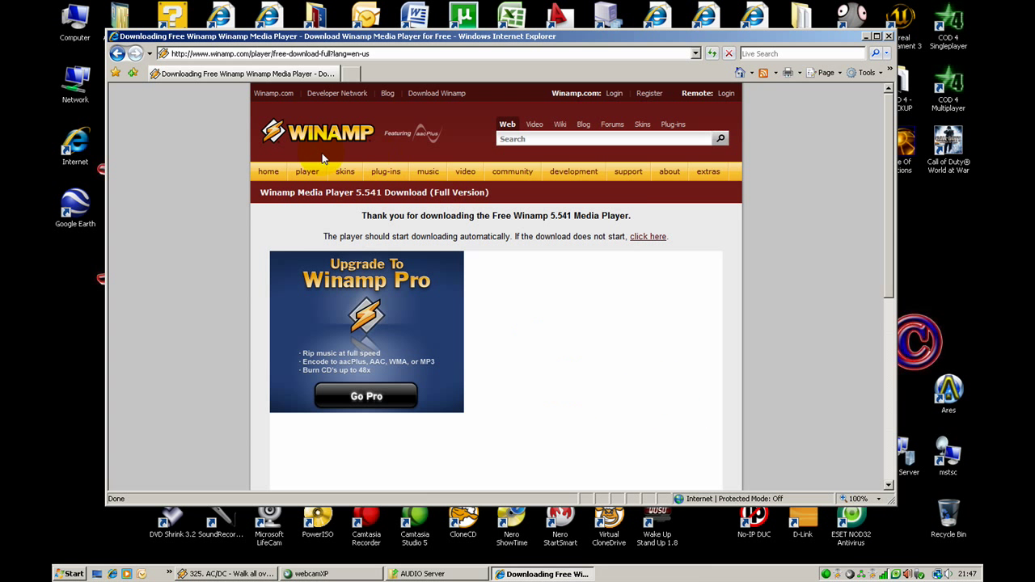
{"action": "left_click", "coordinate": [888, 36]}
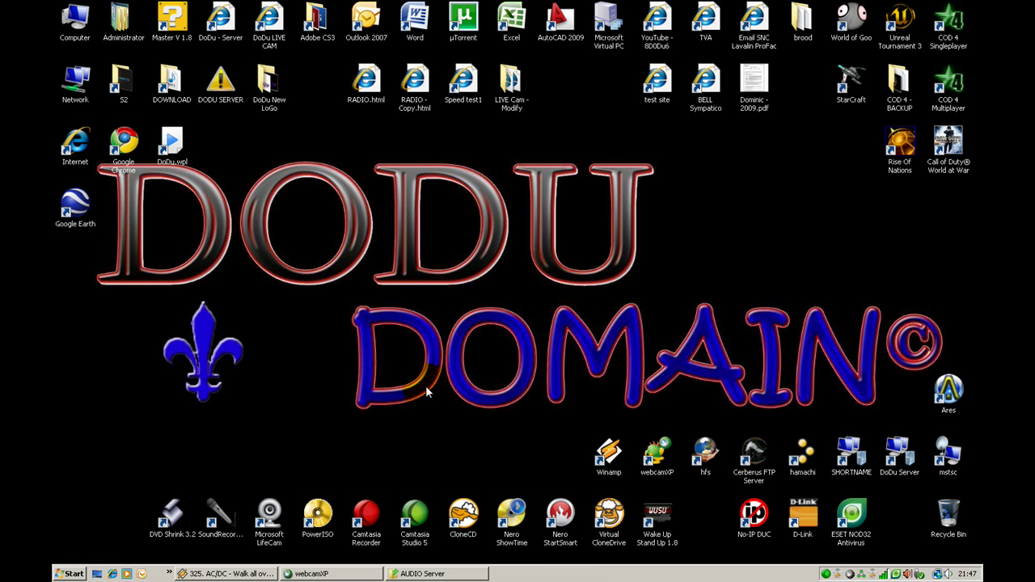
Step: Launch Winamp from the desktop icon and close the SHOUTcast Source window
{"action": "double_click", "coordinate": [611, 458]}
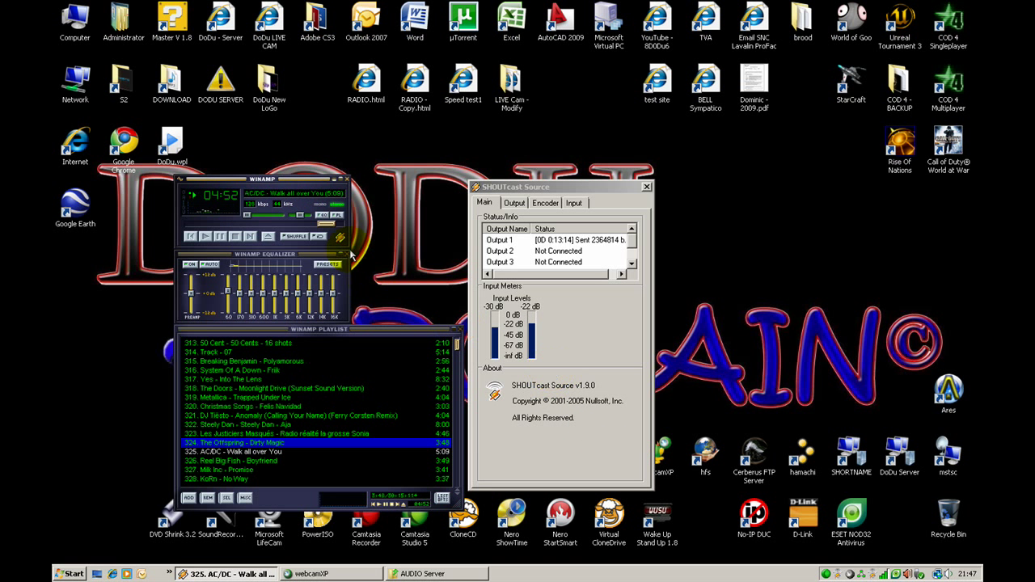
{"action": "left_click_drag", "start_coordinate": [321, 183], "coordinate": [336, 150]}
{"action": "left_click", "coordinate": [646, 187]}
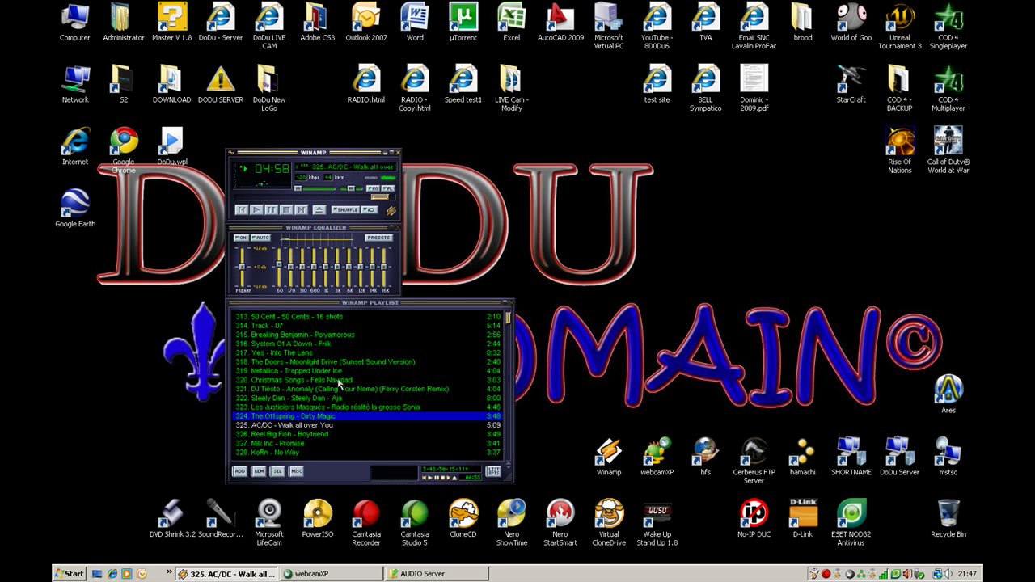
Step: Play track 322, Steely Dan - Aja, from the playlist and minimize Winamp
{"action": "left_click", "coordinate": [340, 363]}
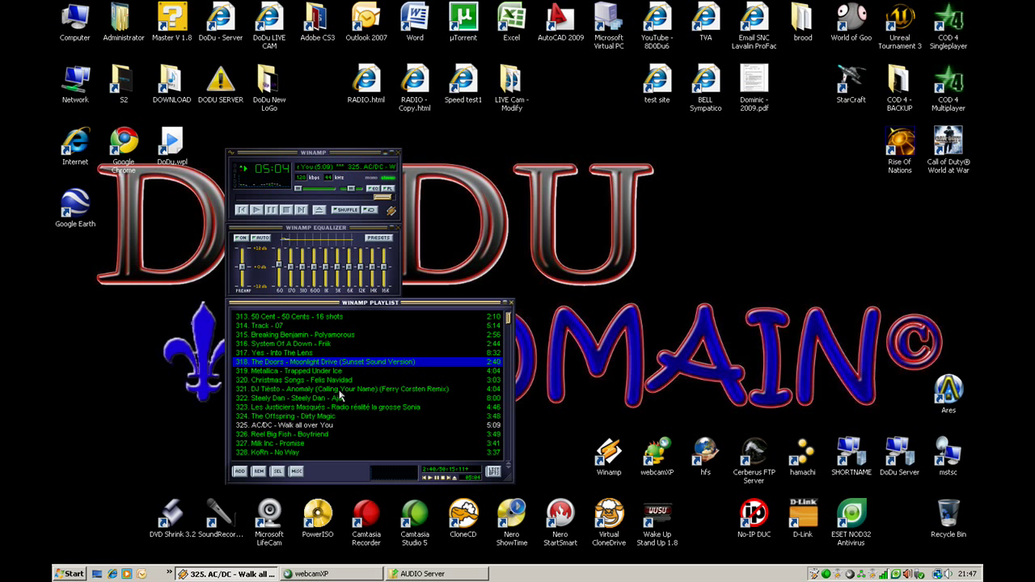
{"action": "left_click_drag", "start_coordinate": [338, 153], "coordinate": [328, 157]}
{"action": "left_click", "coordinate": [279, 412]}
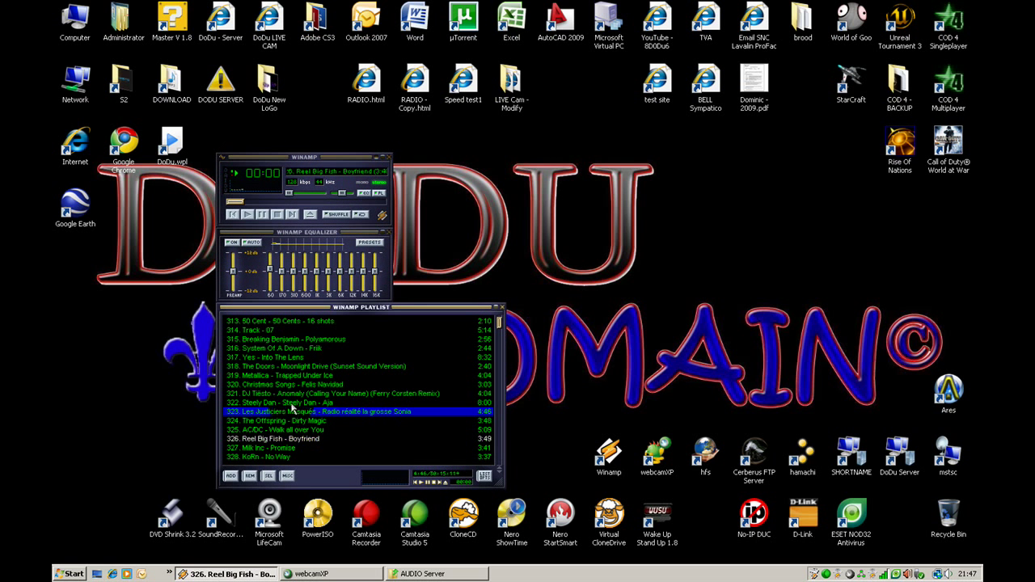
{"action": "double_click", "coordinate": [279, 402]}
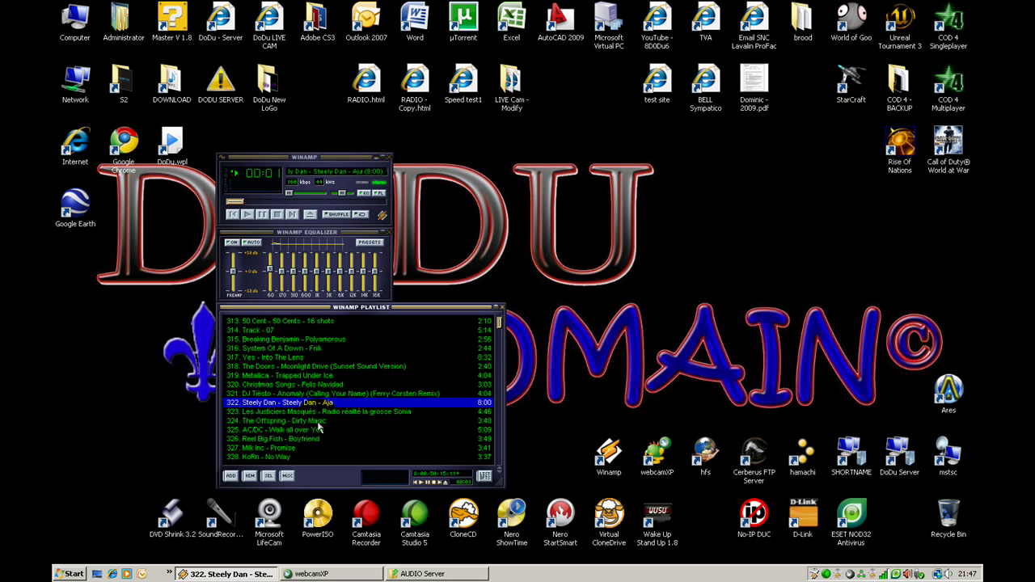
{"action": "left_click", "coordinate": [378, 165]}
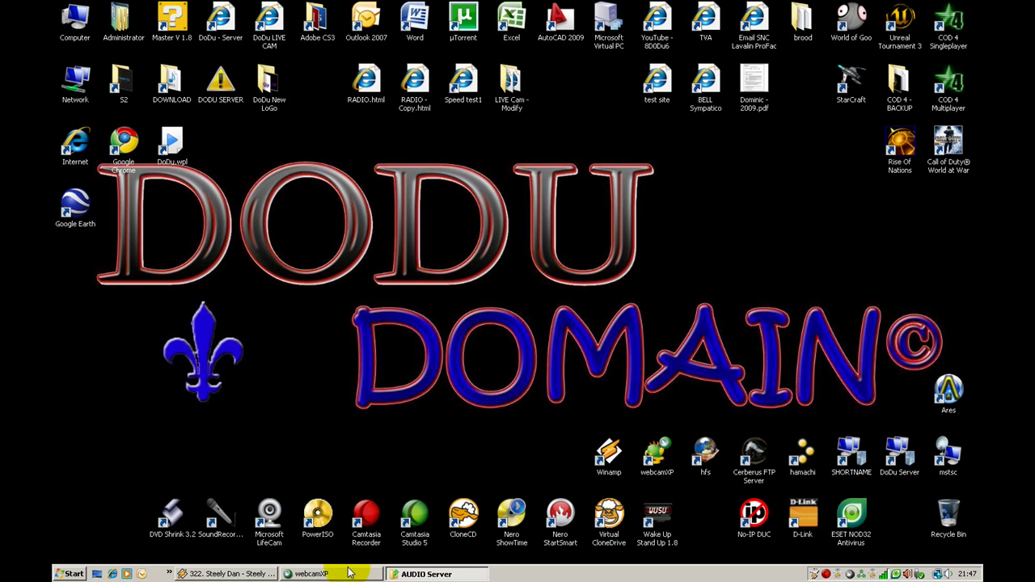
Step: Reopen Internet Explorer on shoutcast.com from history and go to the Download / Be a DJ page
{"action": "double_click", "coordinate": [73, 143]}
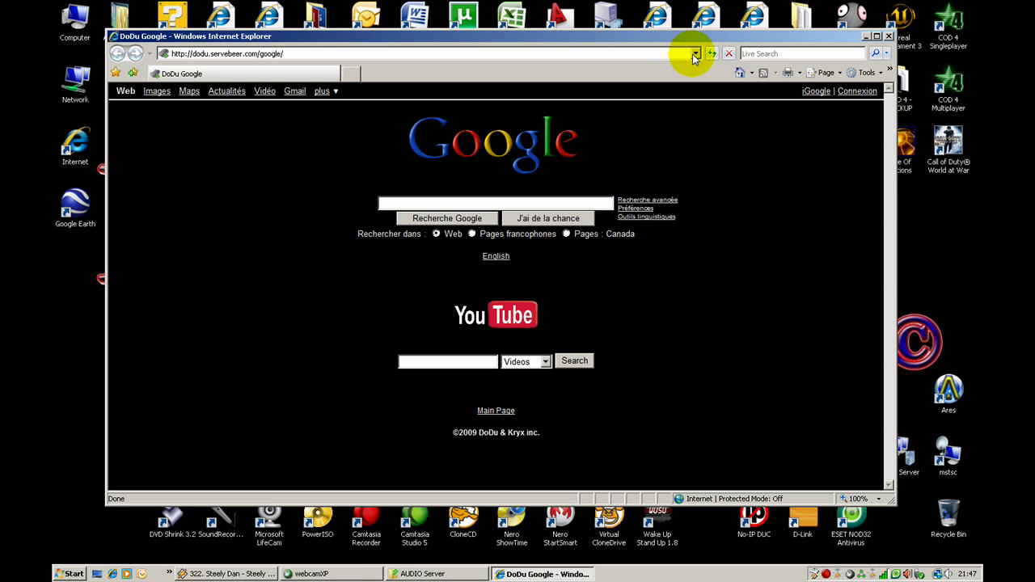
{"action": "left_click", "coordinate": [694, 54]}
{"action": "left_click", "coordinate": [680, 97]}
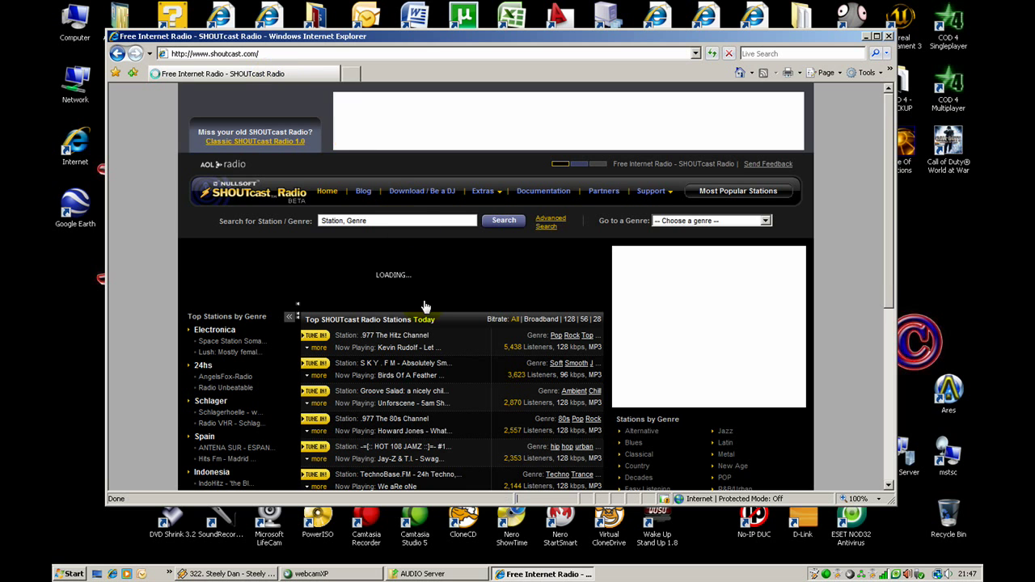
{"action": "left_click", "coordinate": [422, 192]}
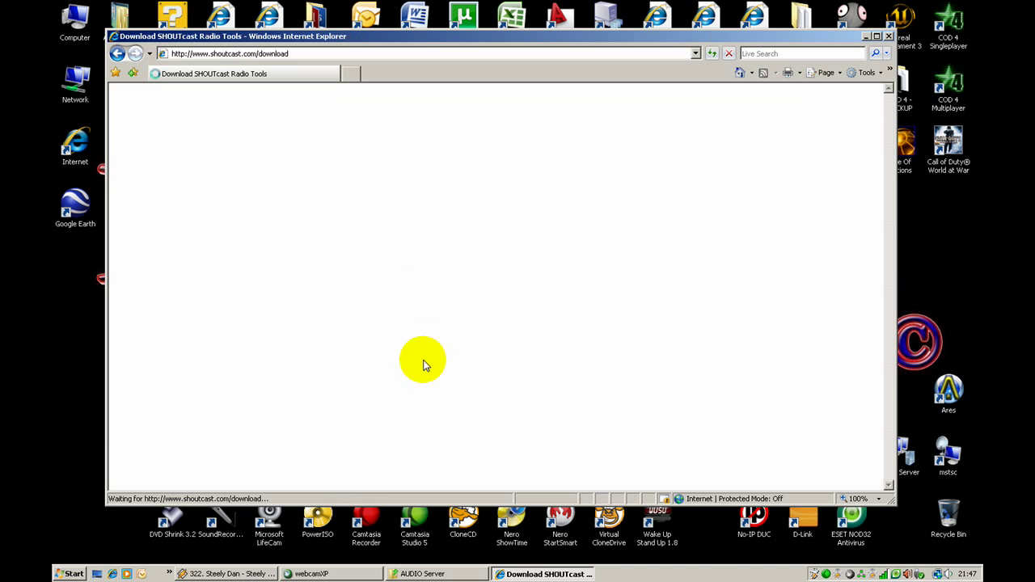
{"action": "scroll", "coordinate": [375, 389], "scroll_direction": "down", "scroll_amount": 3}
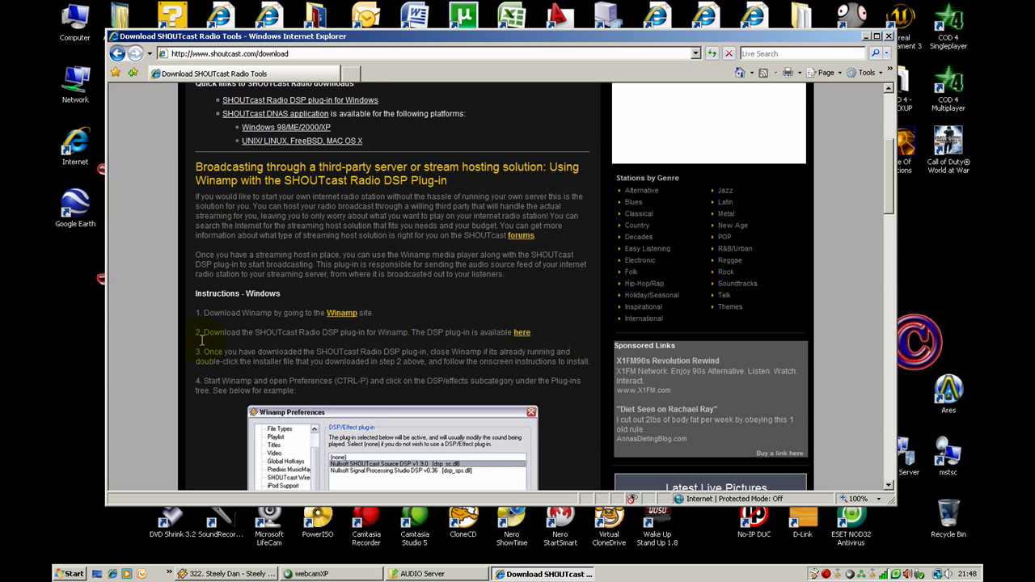
Step: Open the DSP plug-in 'here' link in a new tab and accept the shoutcast-dsp-1-9-0-windows.exe download
{"action": "right_click", "coordinate": [522, 338]}
{"action": "left_click", "coordinate": [538, 354]}
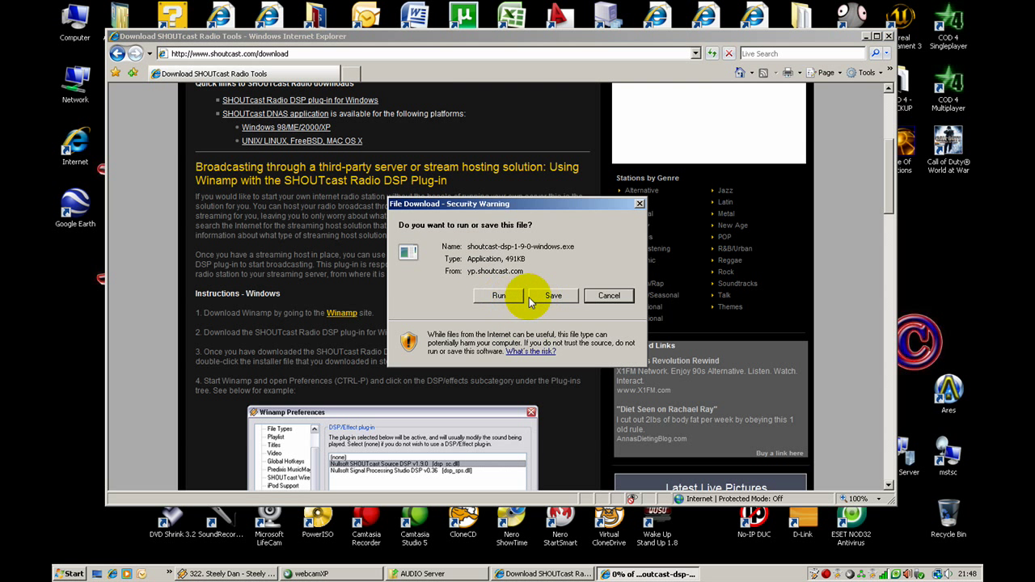
{"action": "left_click", "coordinate": [608, 296]}
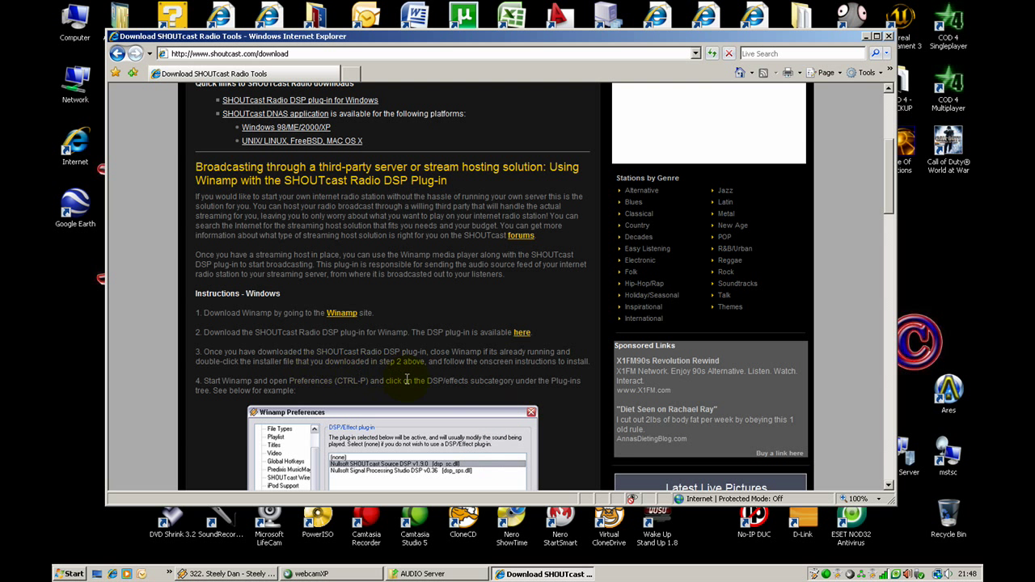
Step: Follow the Windows DNAS download link and proceed past the SHOUTcast license to the downloads
{"action": "scroll", "coordinate": [406, 374], "scroll_direction": "down", "scroll_amount": 5}
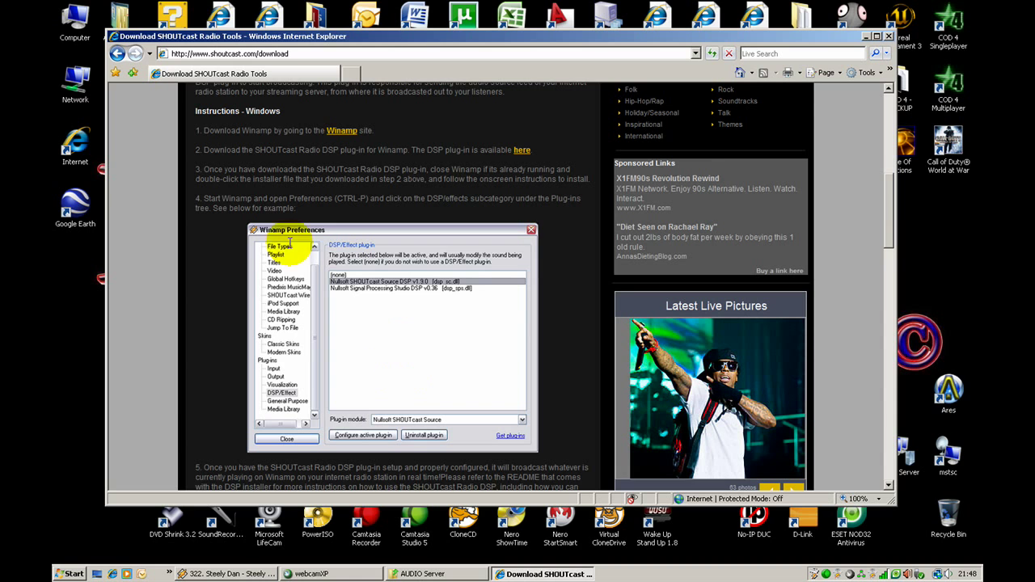
{"action": "scroll", "coordinate": [384, 342], "scroll_direction": "down", "scroll_amount": 5}
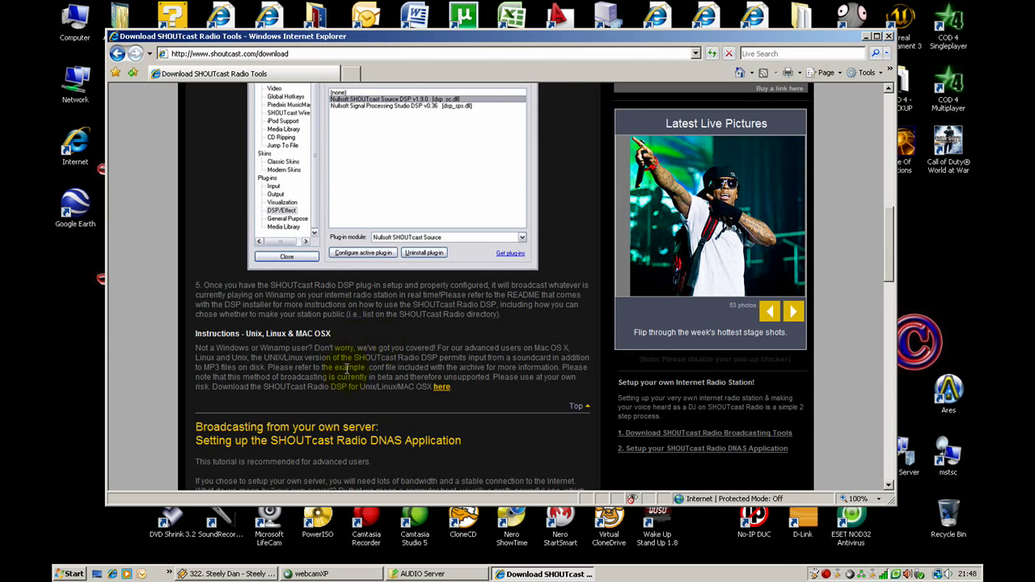
{"action": "scroll", "coordinate": [354, 344], "scroll_direction": "down", "scroll_amount": 7}
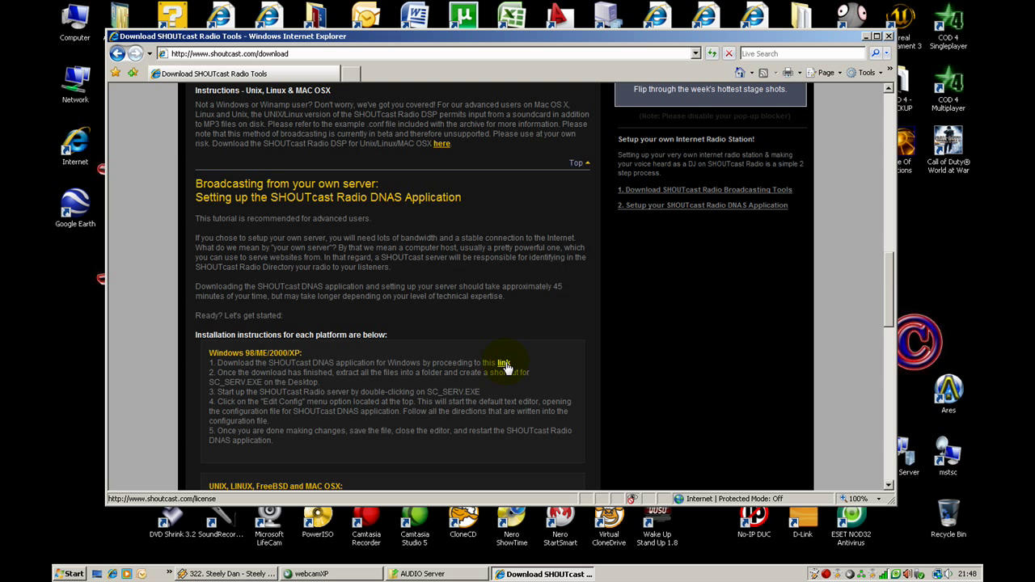
{"action": "scroll", "coordinate": [307, 364], "scroll_direction": "down", "scroll_amount": 2}
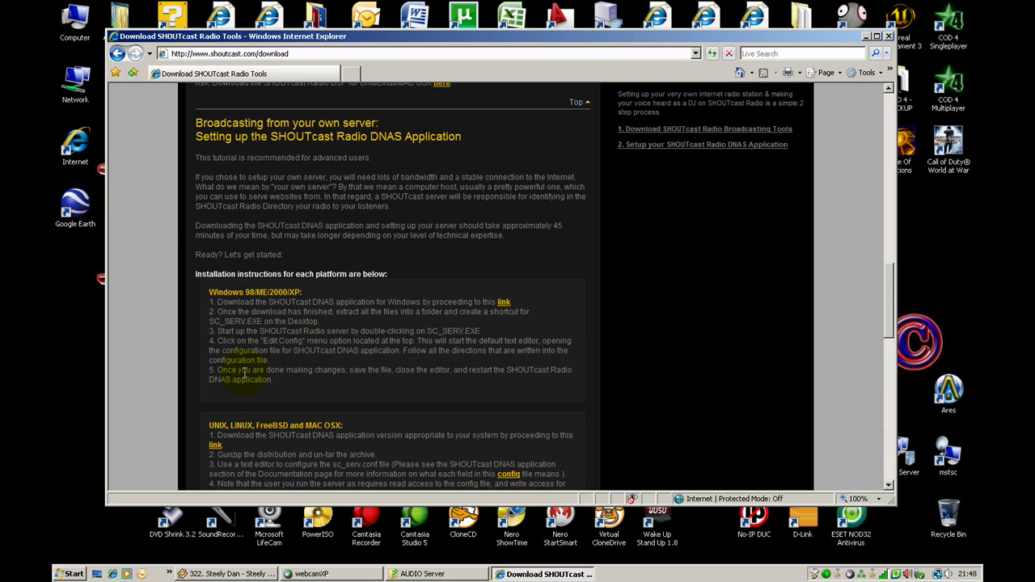
{"action": "left_click", "coordinate": [501, 304]}
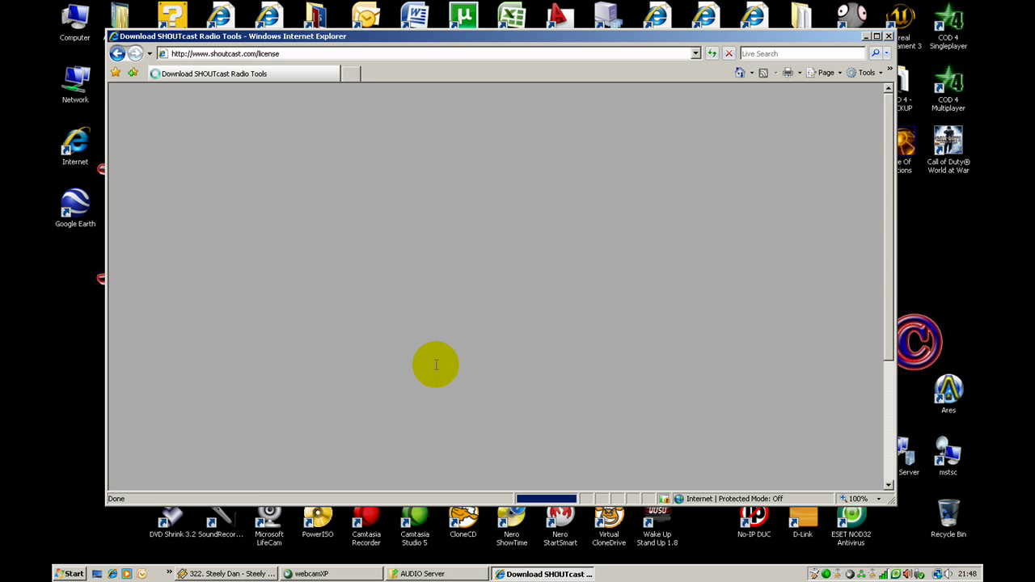
{"action": "scroll", "coordinate": [314, 338], "scroll_direction": "down", "scroll_amount": 3}
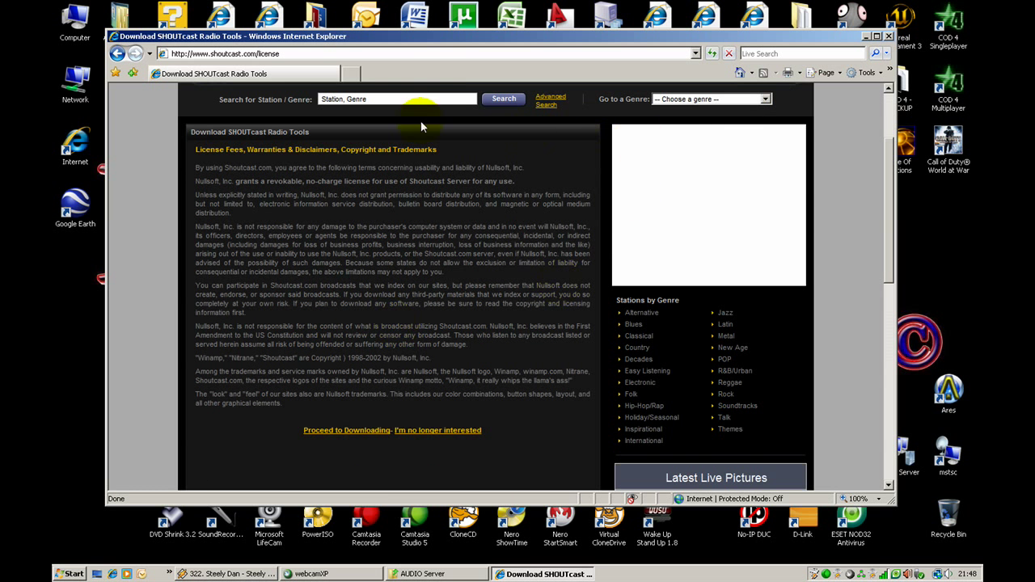
{"action": "left_click", "coordinate": [359, 431]}
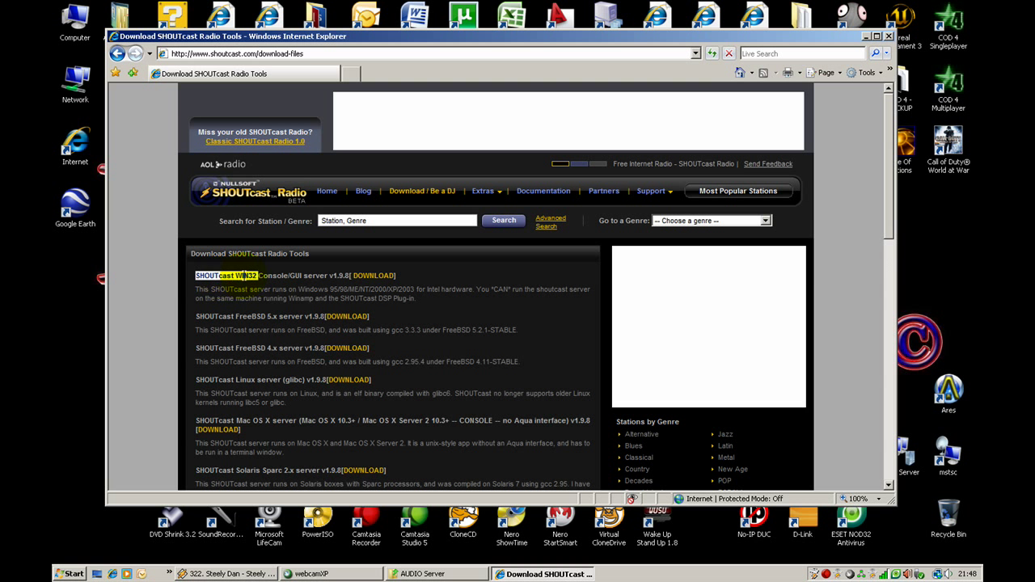
Step: Start the WIN32 server download, cancel it, and close Internet Explorer
{"action": "left_click", "coordinate": [296, 276]}
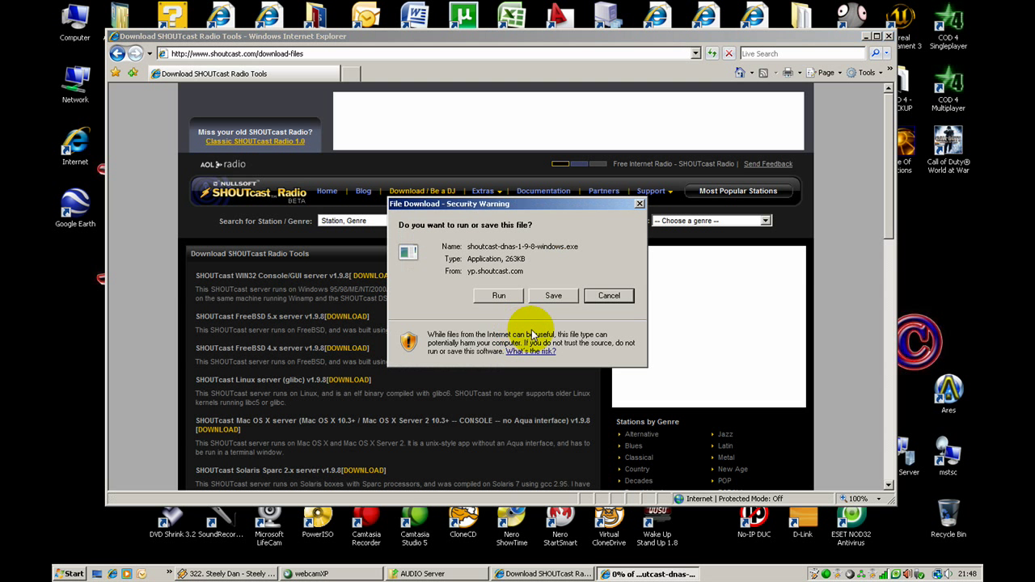
{"action": "left_click", "coordinate": [610, 297]}
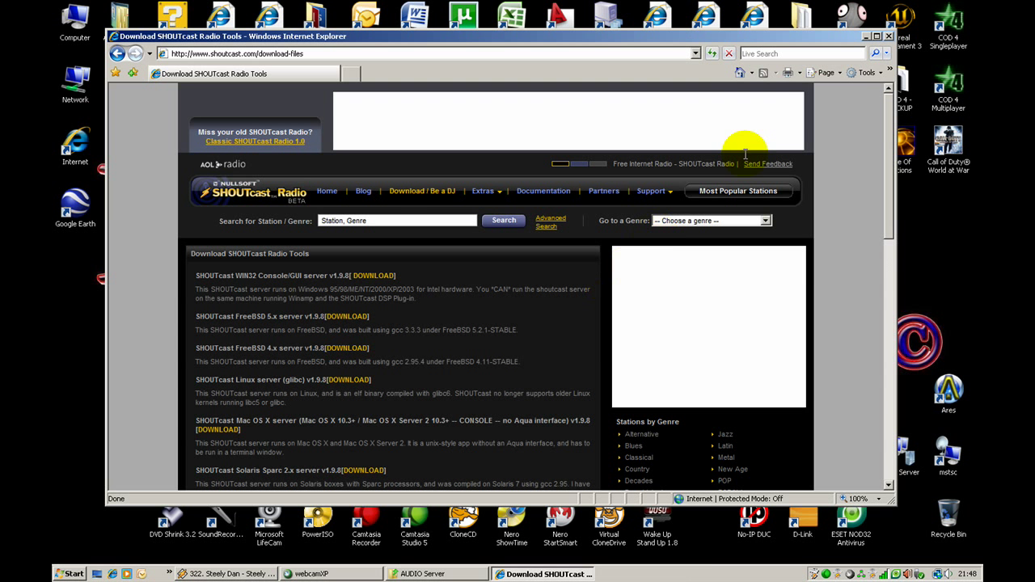
{"action": "left_click", "coordinate": [889, 36]}
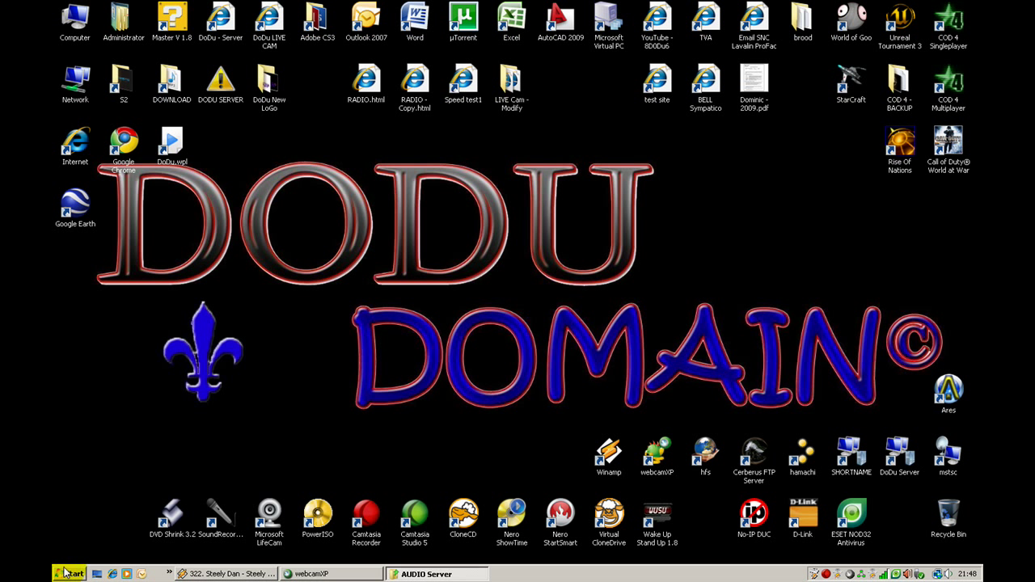
Step: Open Edit SHOUTcast DNAS configuration from Start > All Programs > SHOUTcast DNAS
{"action": "left_click", "coordinate": [68, 574]}
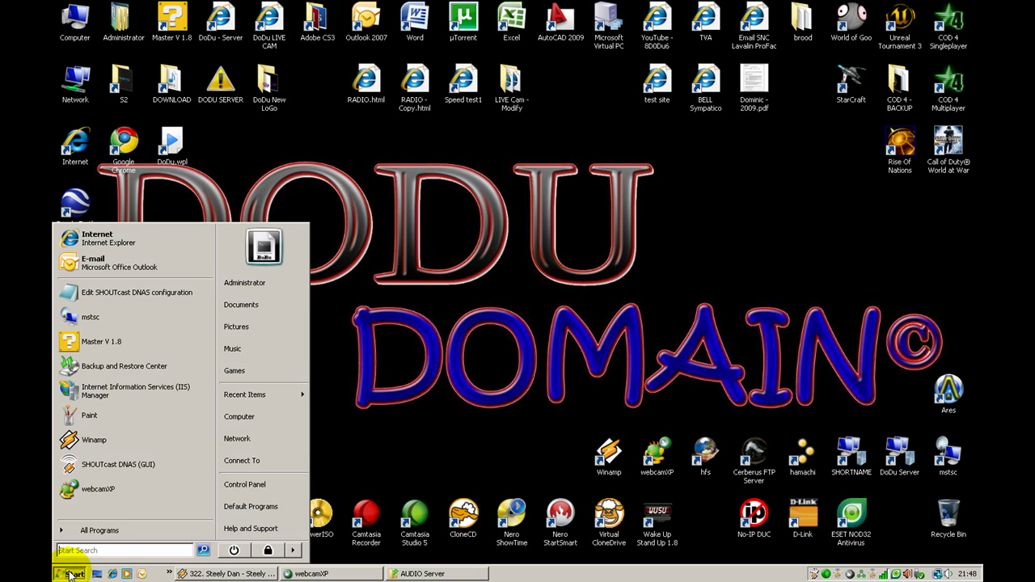
{"action": "left_click", "coordinate": [89, 530]}
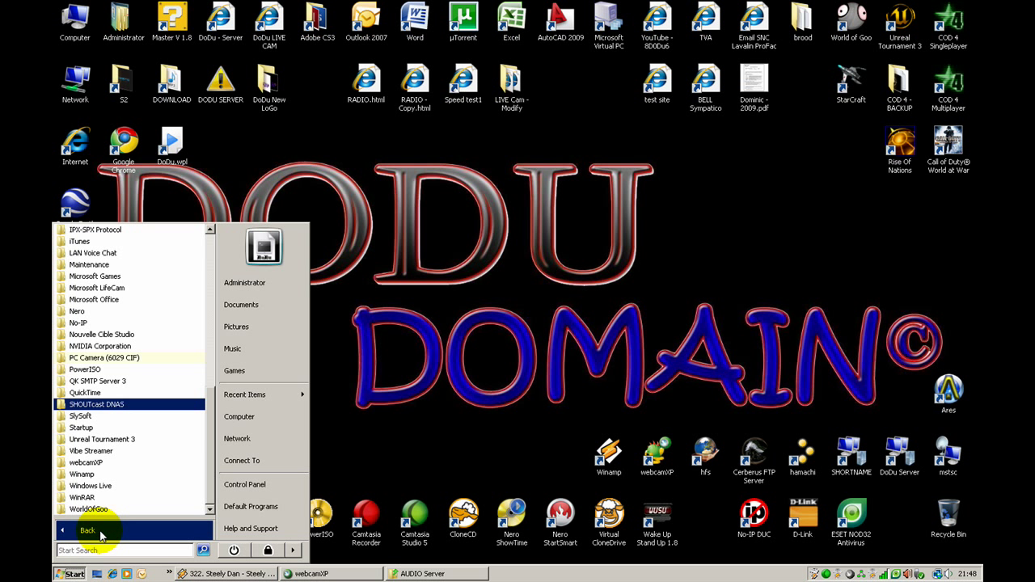
{"action": "left_click", "coordinate": [113, 406]}
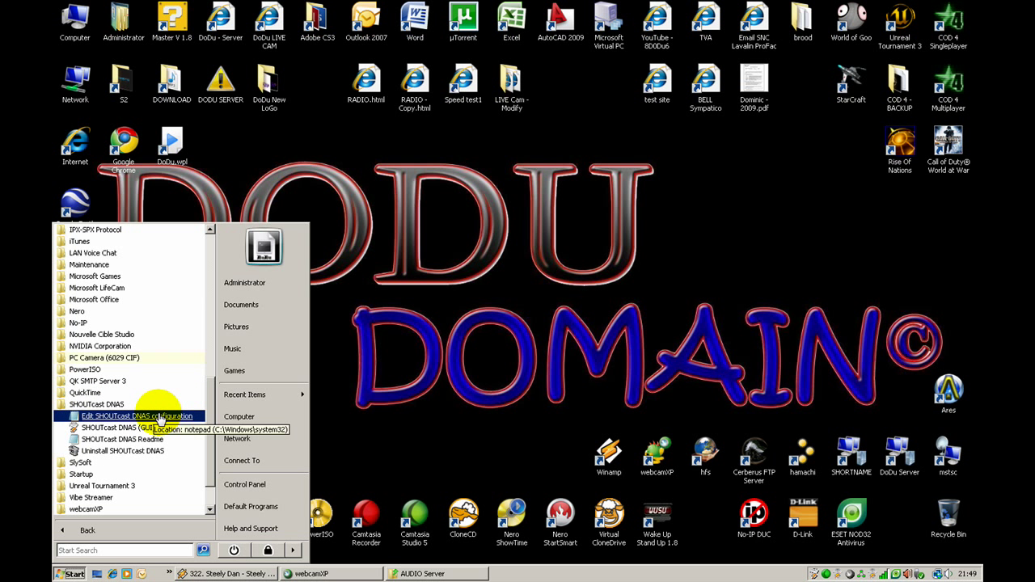
{"action": "left_click", "coordinate": [138, 416]}
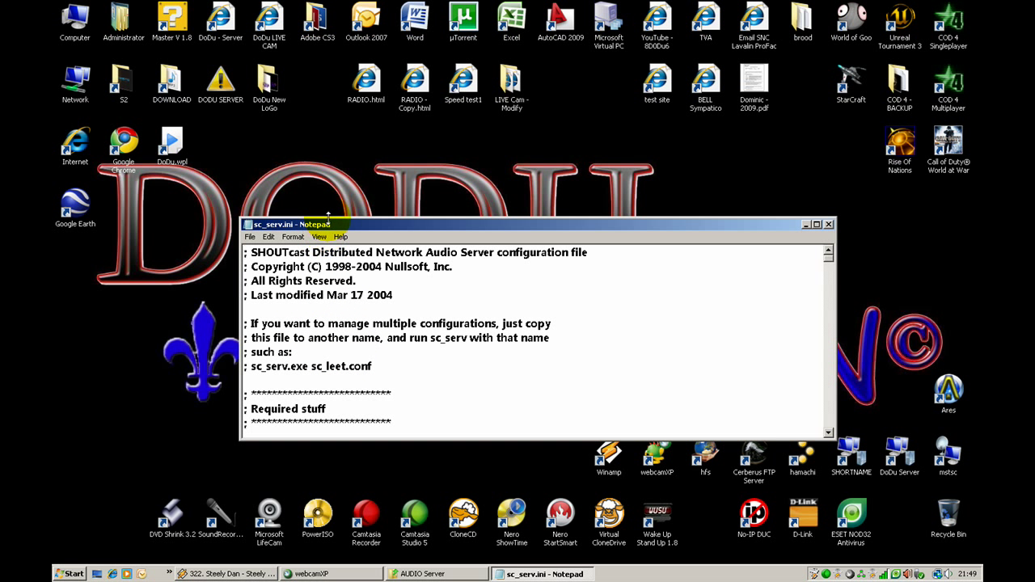
Step: Look over the sc_serv.ini settings, including MaxUser=32, then close Notepad
{"action": "left_click", "coordinate": [358, 414]}
{"action": "left_click_drag", "start_coordinate": [359, 413], "coordinate": [301, 409]}
{"action": "left_click", "coordinate": [278, 408]}
{"action": "scroll", "coordinate": [279, 404], "scroll_direction": "down", "scroll_amount": 1}
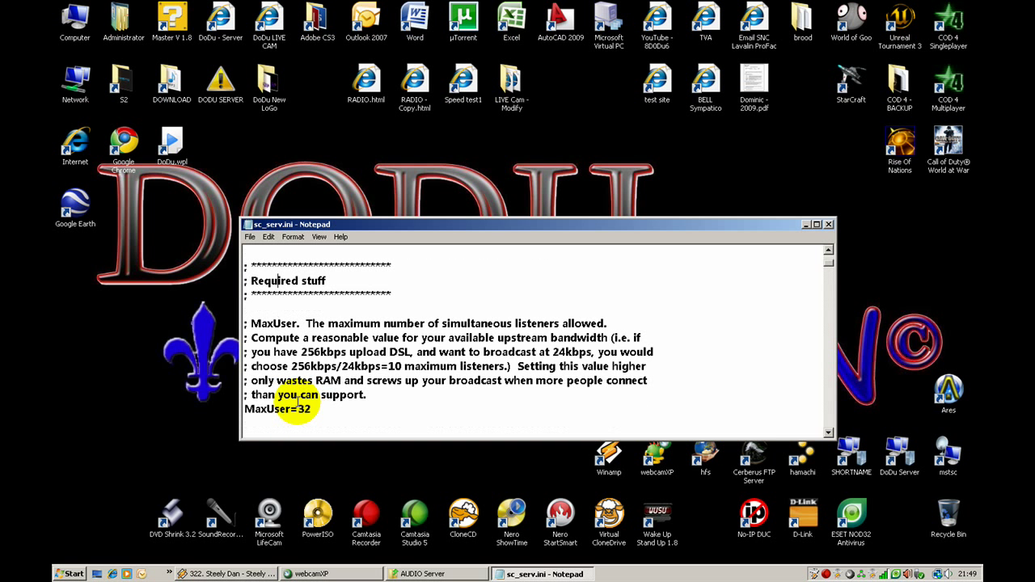
{"action": "scroll", "coordinate": [298, 402], "scroll_direction": "up", "scroll_amount": 1}
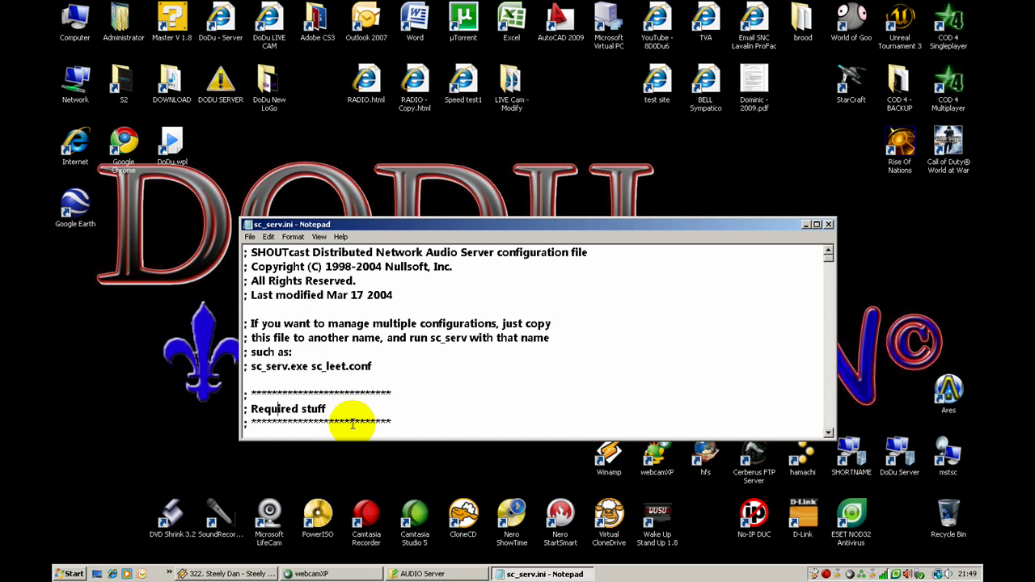
{"action": "left_click_drag", "start_coordinate": [397, 225], "coordinate": [395, 184]}
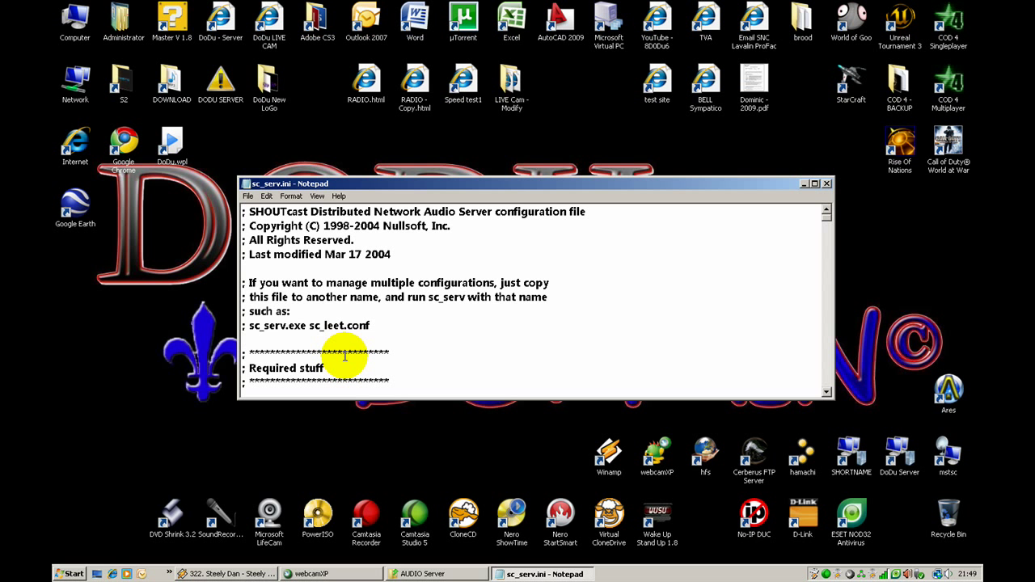
{"action": "scroll", "coordinate": [345, 353], "scroll_direction": "down", "scroll_amount": 2}
{"action": "scroll", "coordinate": [348, 356], "scroll_direction": "up", "scroll_amount": 2}
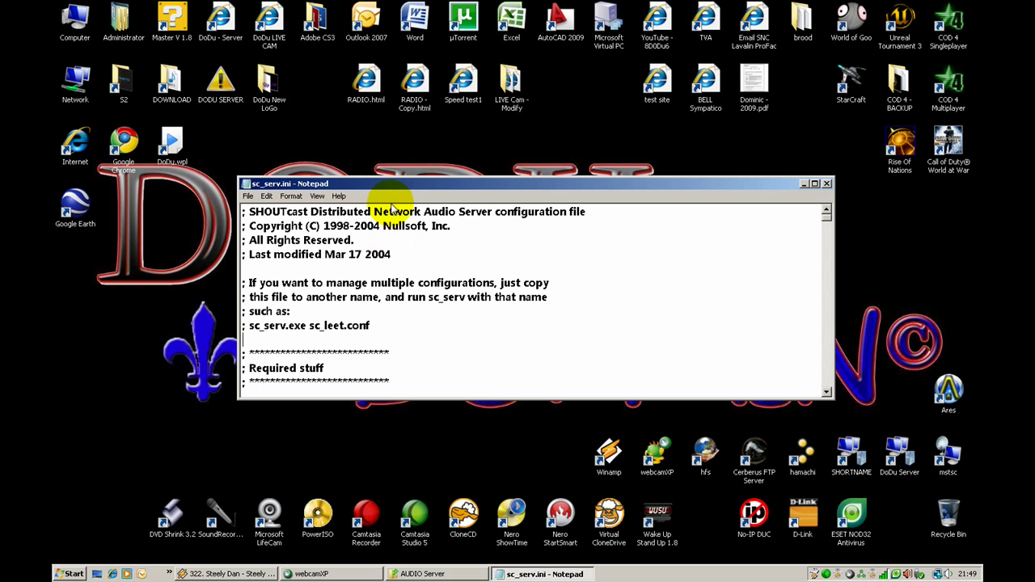
{"action": "left_click", "coordinate": [826, 184]}
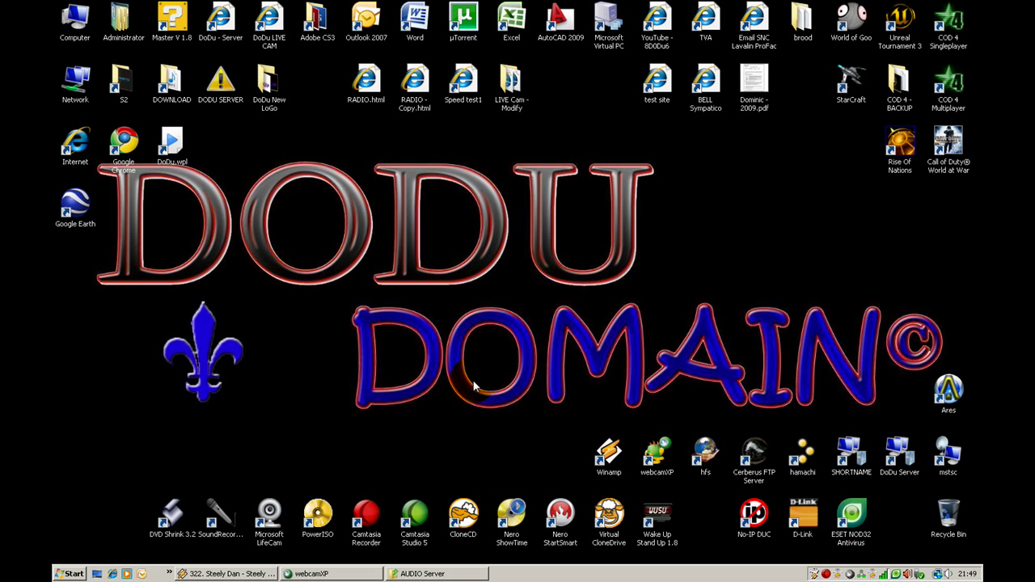
Step: Expand the SHOUTcast DNAS folder under Start > All Programs
{"action": "left_click", "coordinate": [65, 573]}
{"action": "left_click", "coordinate": [81, 528]}
{"action": "scroll", "coordinate": [97, 486], "scroll_direction": "down", "scroll_amount": 5}
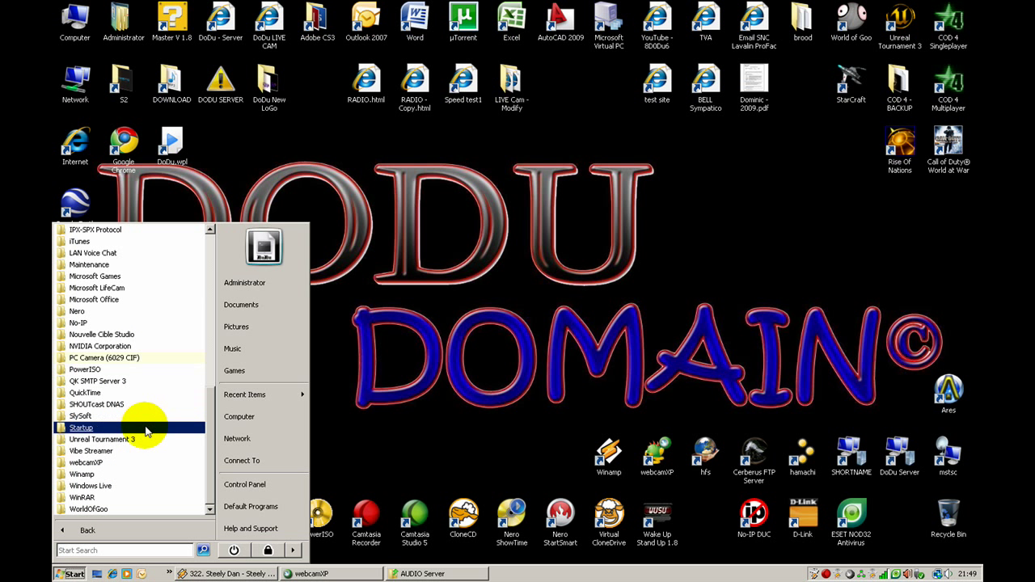
{"action": "left_click", "coordinate": [129, 405]}
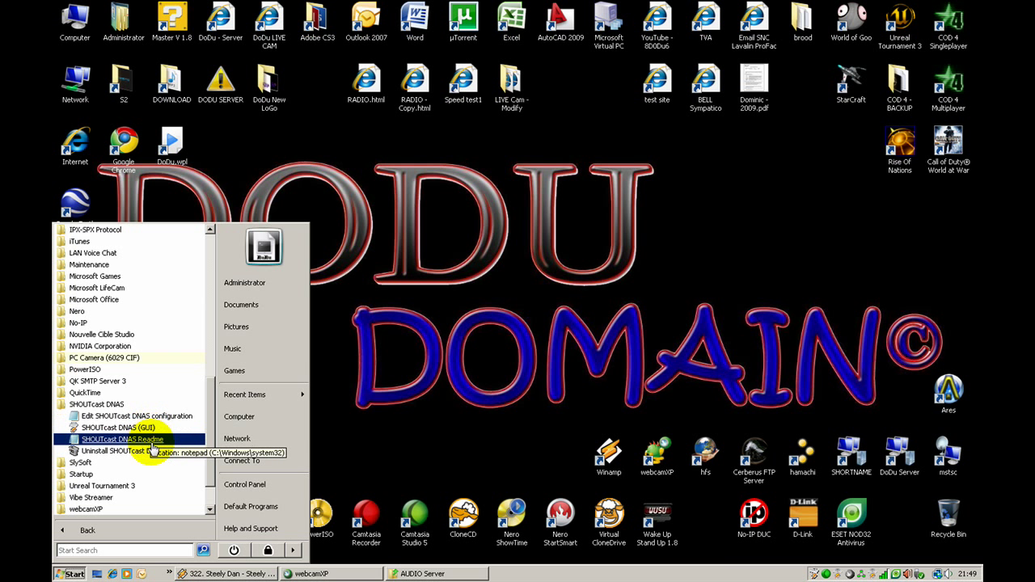
Step: Launch SHOUTcast DNAS (GUI), then kill the server after its port 8000 source-socket error
{"action": "left_click", "coordinate": [105, 429]}
{"action": "left_click_drag", "start_coordinate": [493, 151], "coordinate": [445, 203]}
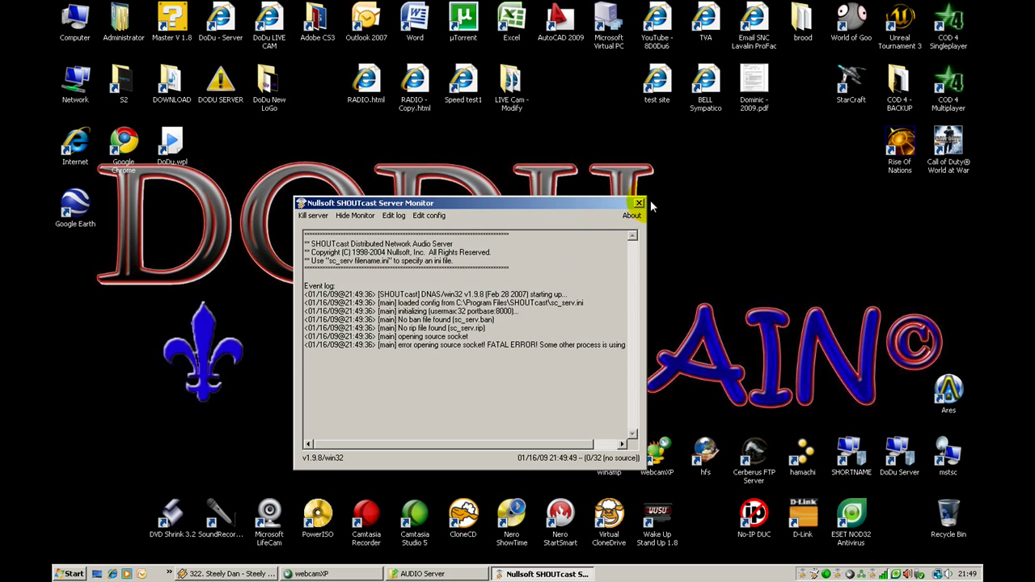
{"action": "left_click", "coordinate": [314, 217]}
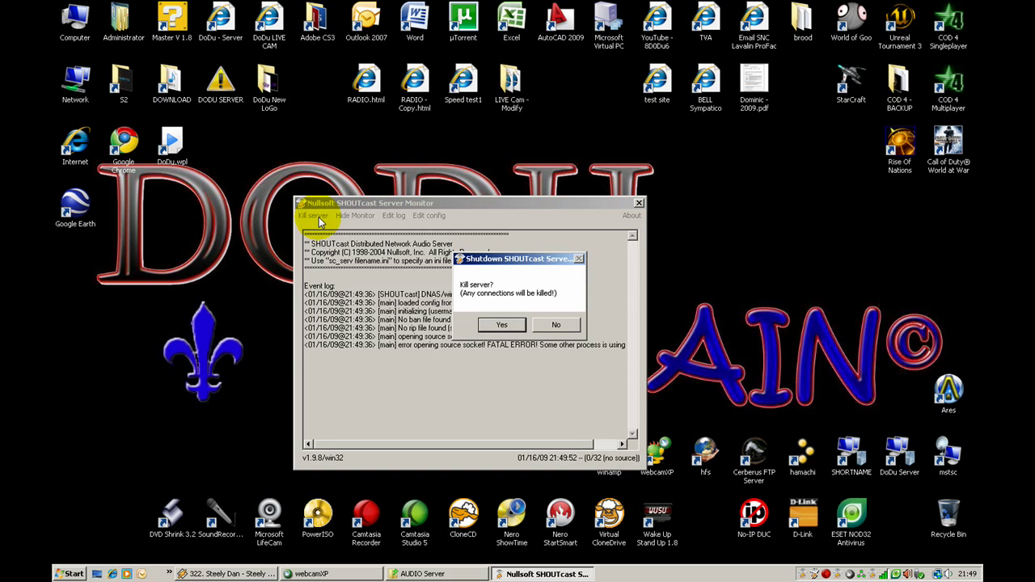
{"action": "left_click", "coordinate": [500, 325]}
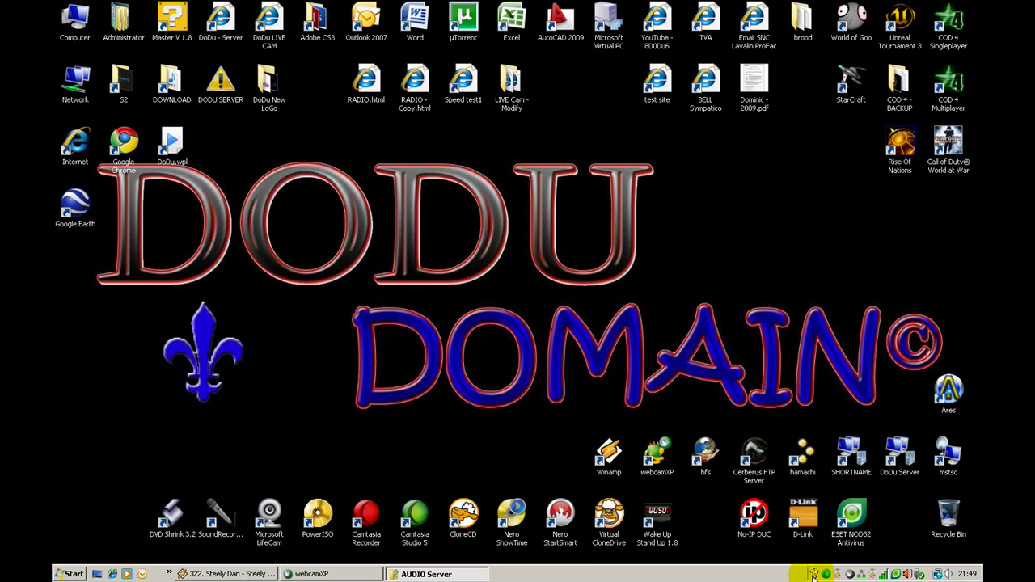
Step: Bring the SHOUTcast Source and server monitor windows up from the tray and reposition the Source window
{"action": "left_click", "coordinate": [809, 576]}
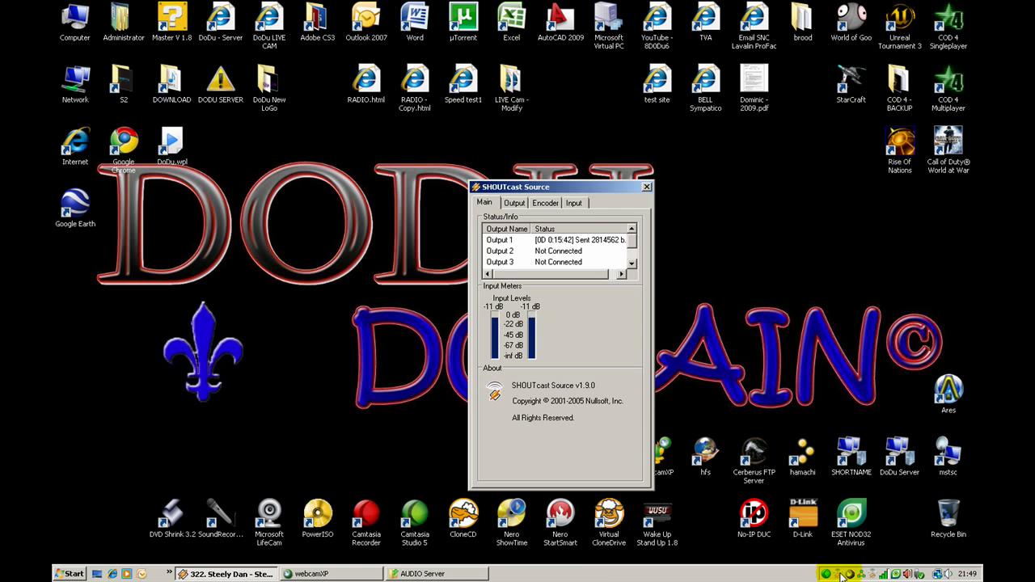
{"action": "left_click", "coordinate": [842, 575]}
{"action": "left_click", "coordinate": [571, 448]}
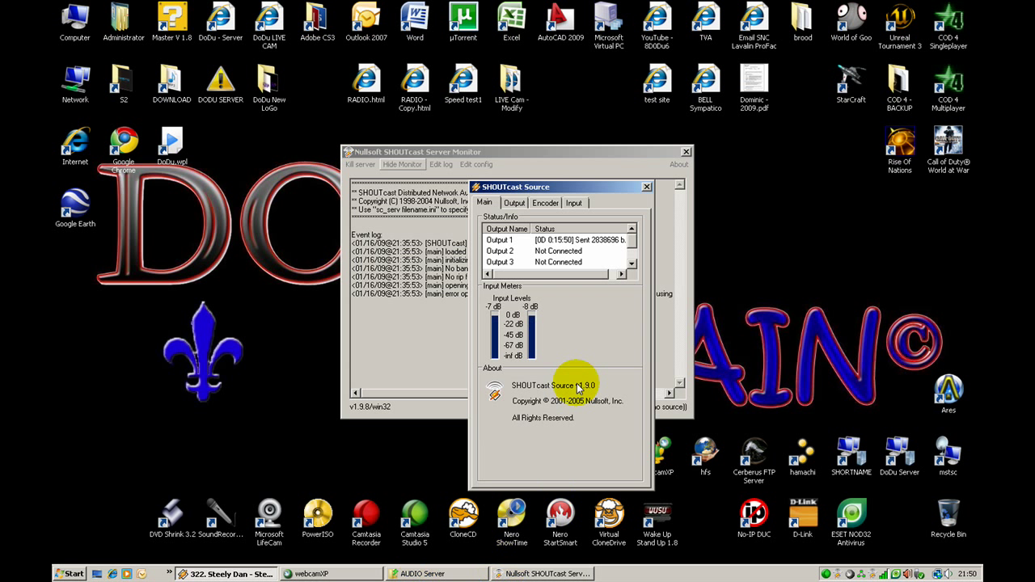
{"action": "left_click_drag", "start_coordinate": [563, 188], "coordinate": [514, 192]}
Step: Launch Winamp and open the SHOUTcast Source DSP plug-in from the DSP/Effect preferences
{"action": "left_click", "coordinate": [612, 457]}
{"action": "double_click", "coordinate": [612, 458]}
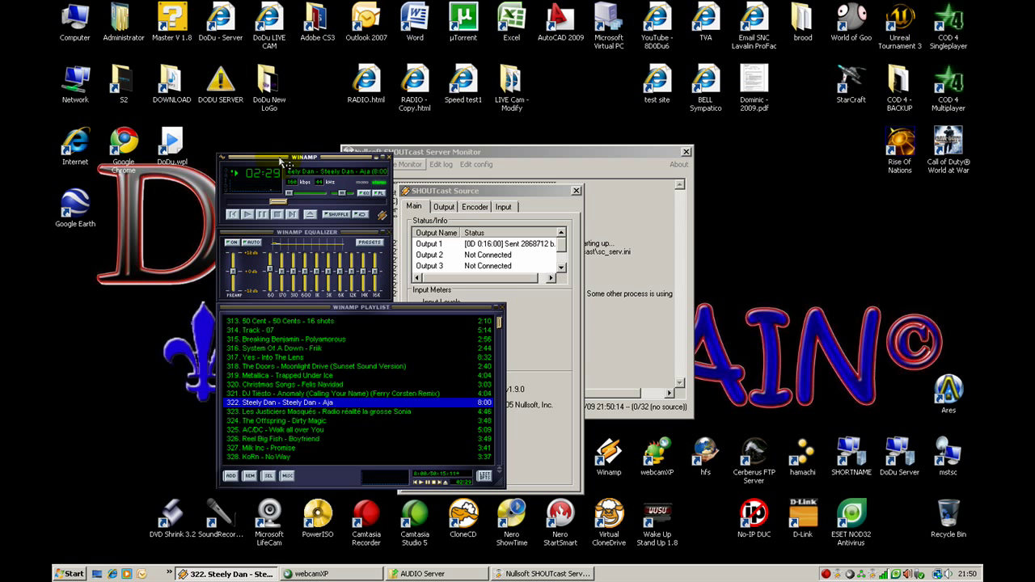
{"action": "key", "text": "ctrl+p"}
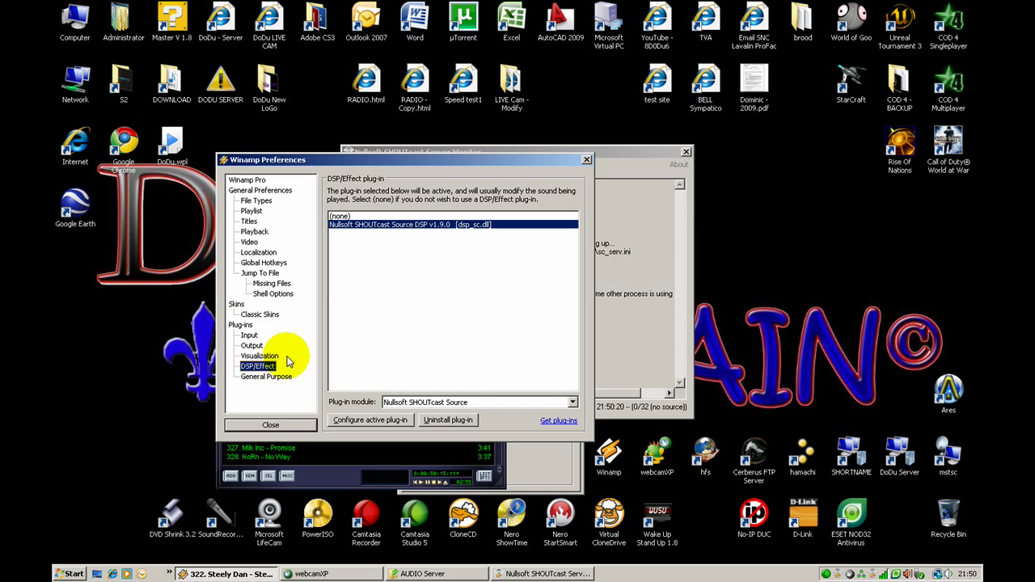
{"action": "double_click", "coordinate": [427, 226]}
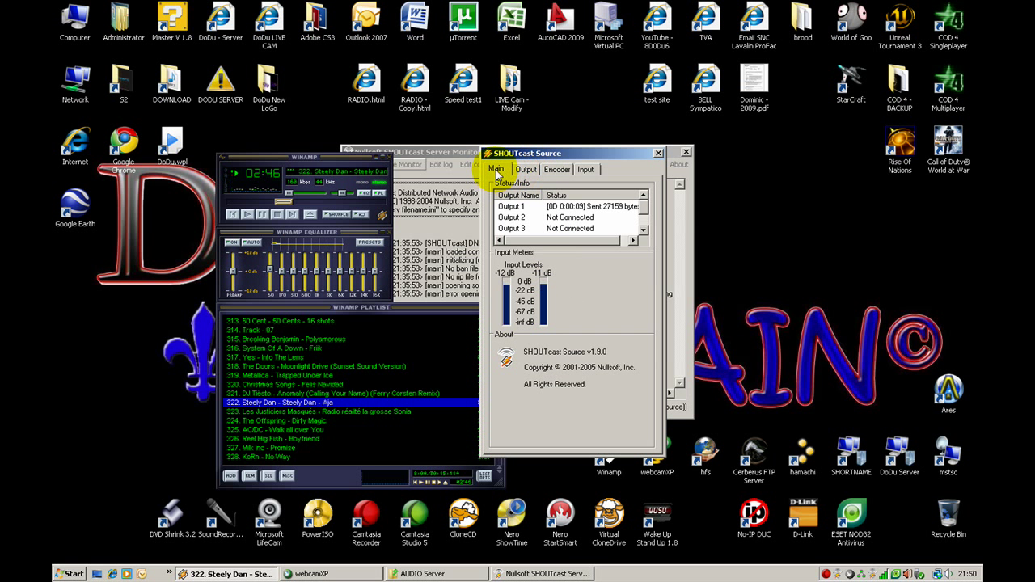
Step: Review Output 1 connection settings: server localhost, port 8000 and the stored source password
{"action": "left_click", "coordinate": [528, 170]}
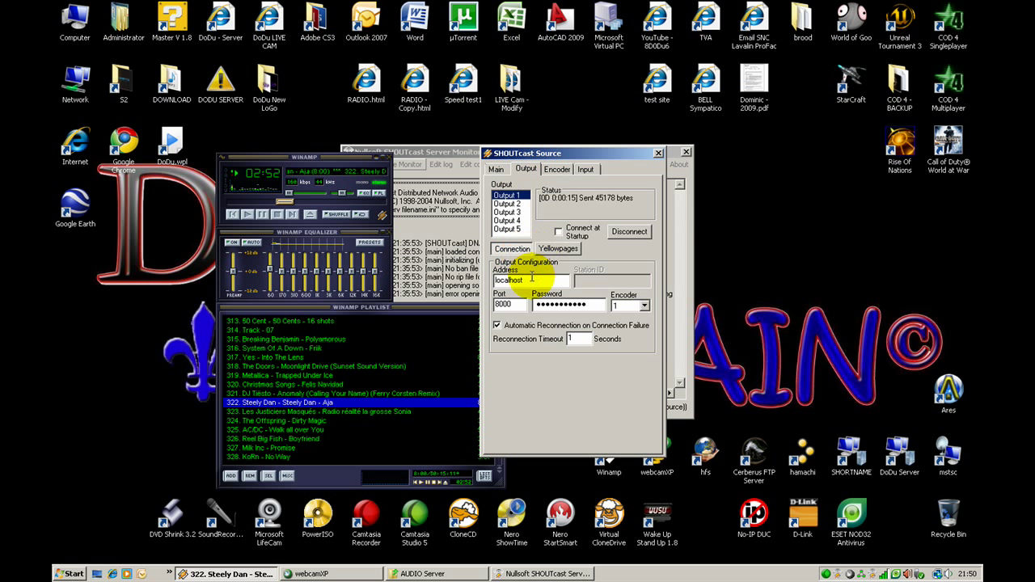
{"action": "left_click_drag", "start_coordinate": [538, 280], "coordinate": [497, 281]}
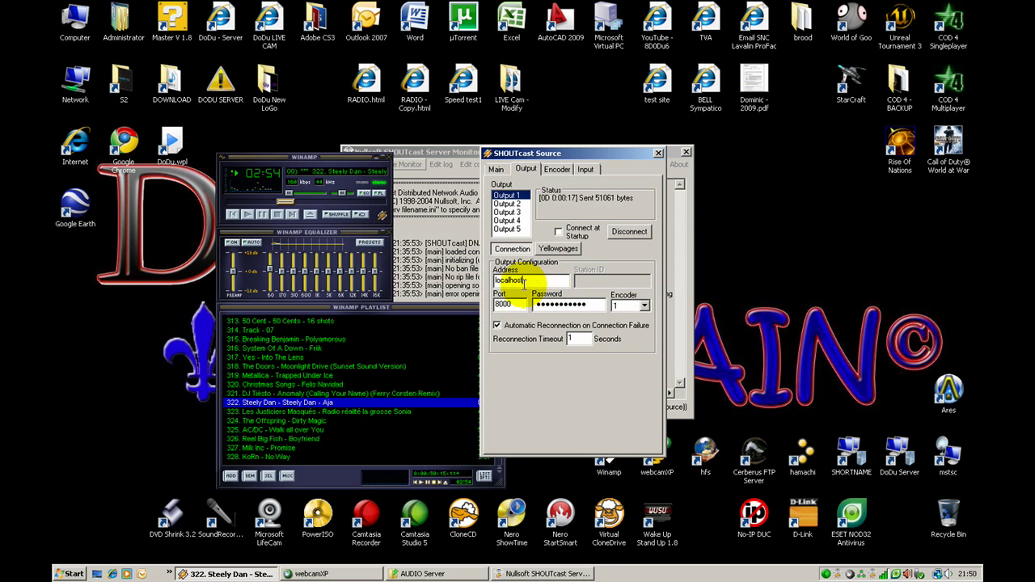
{"action": "left_click", "coordinate": [531, 281]}
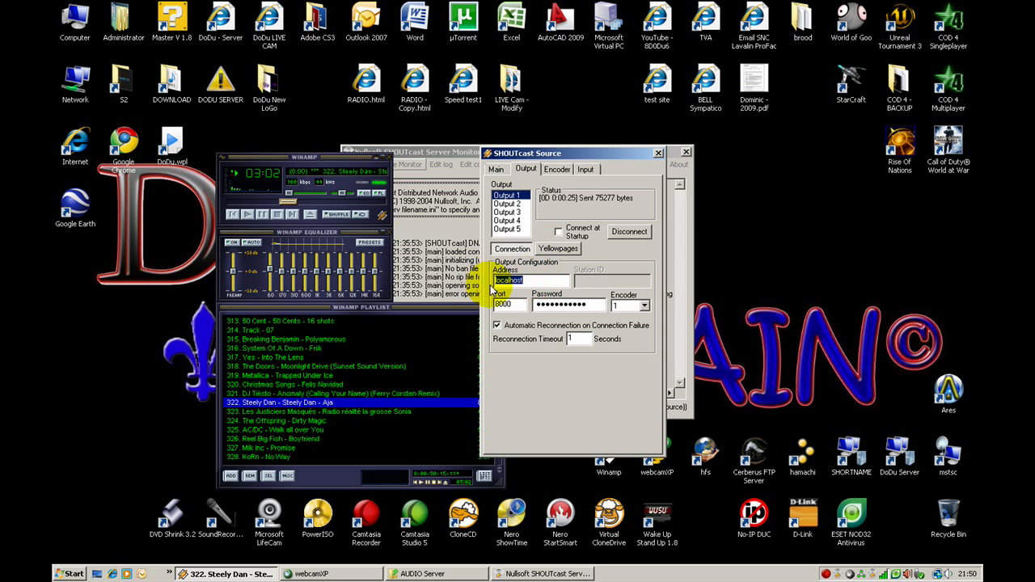
{"action": "left_click_drag", "start_coordinate": [521, 305], "coordinate": [497, 305]}
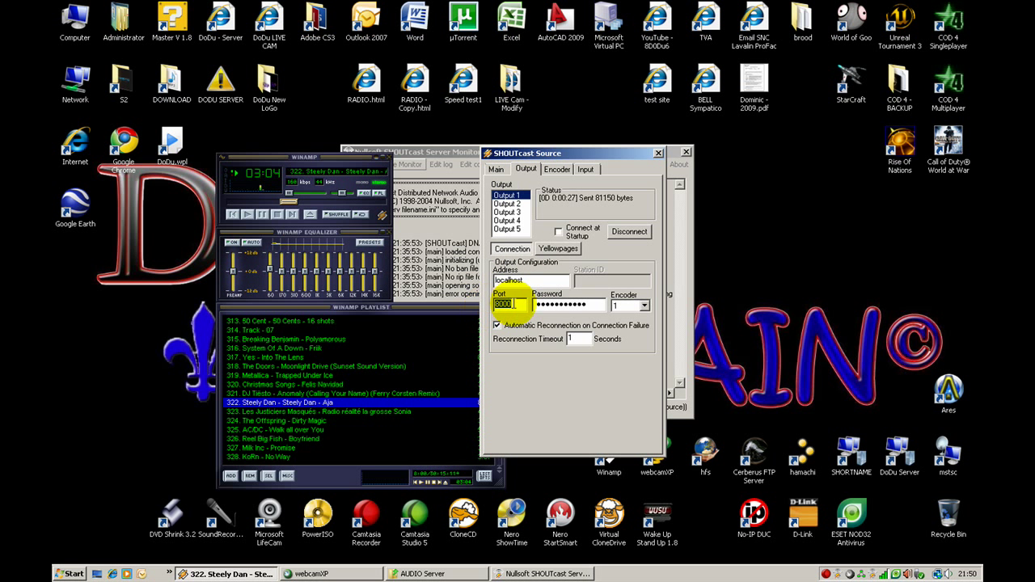
{"action": "left_click", "coordinate": [516, 304]}
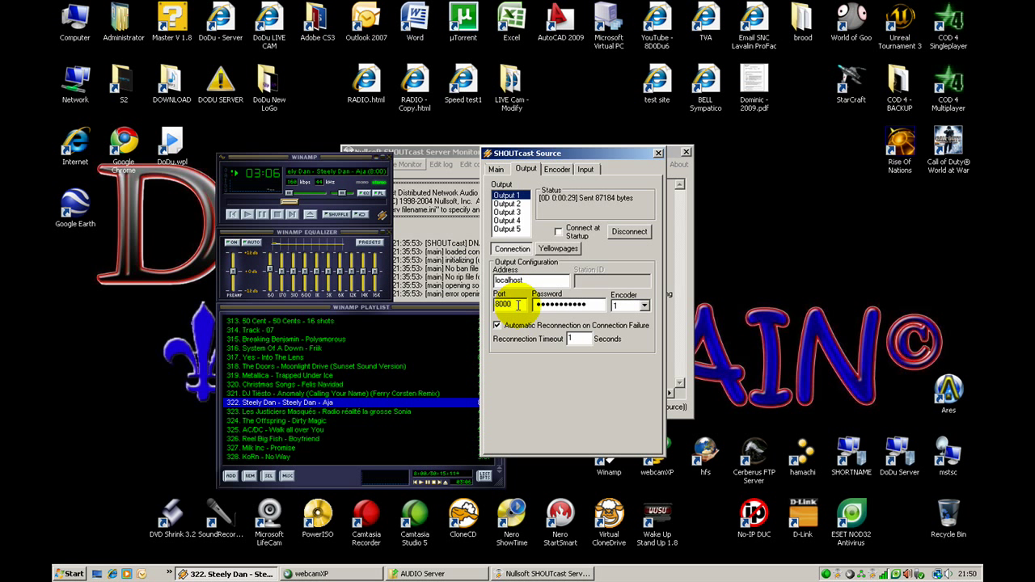
{"action": "left_click_drag", "start_coordinate": [601, 305], "coordinate": [498, 305]}
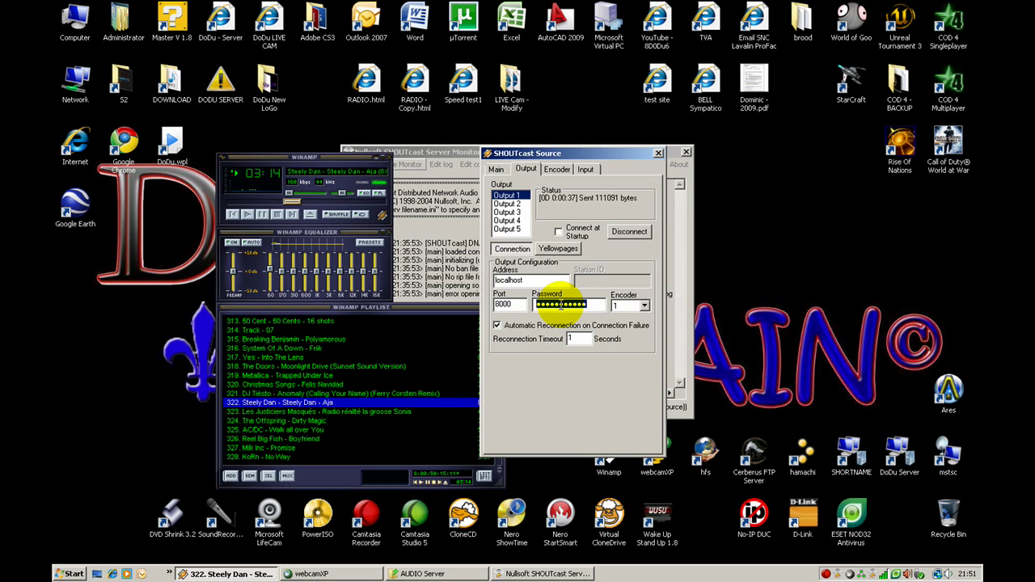
Step: Browse the Start menu's program list to the SHOUTcast DNAS folder
{"action": "left_click", "coordinate": [73, 574]}
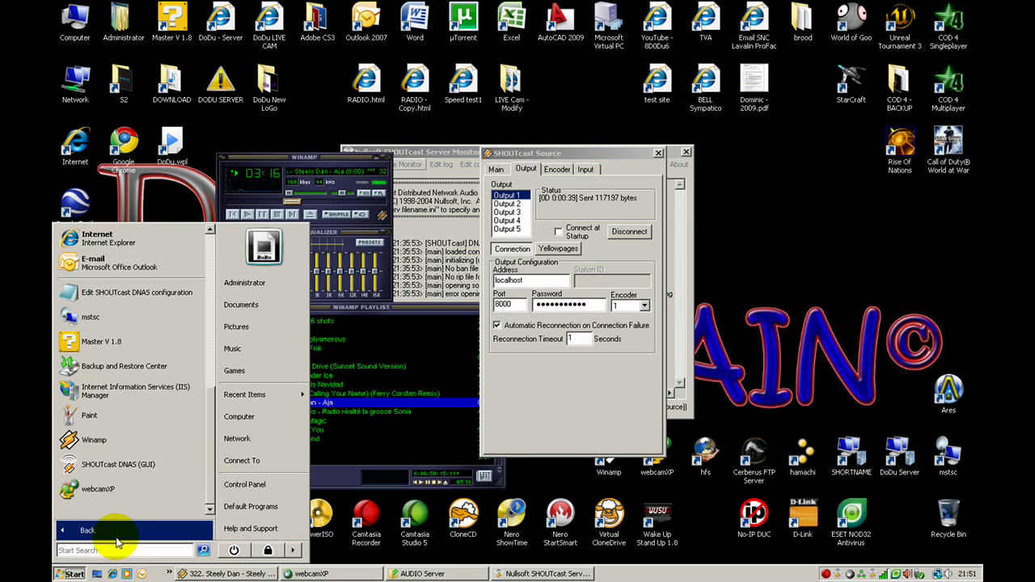
{"action": "left_click", "coordinate": [116, 536]}
{"action": "left_click", "coordinate": [101, 405]}
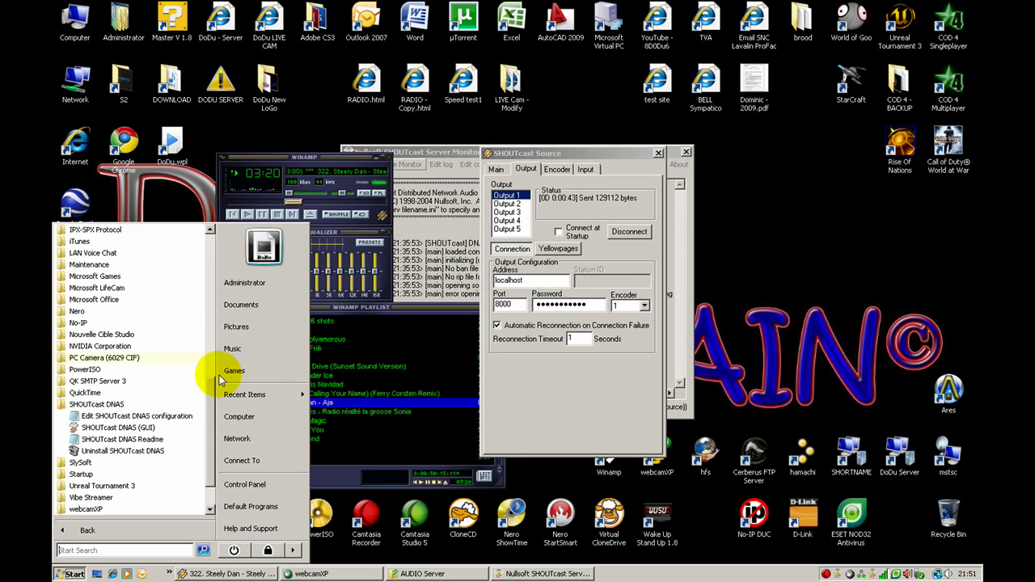
Step: Check the Yellowpages description 'DoDu Live Radio Server', then bring the server monitor forward
{"action": "left_click", "coordinate": [592, 257]}
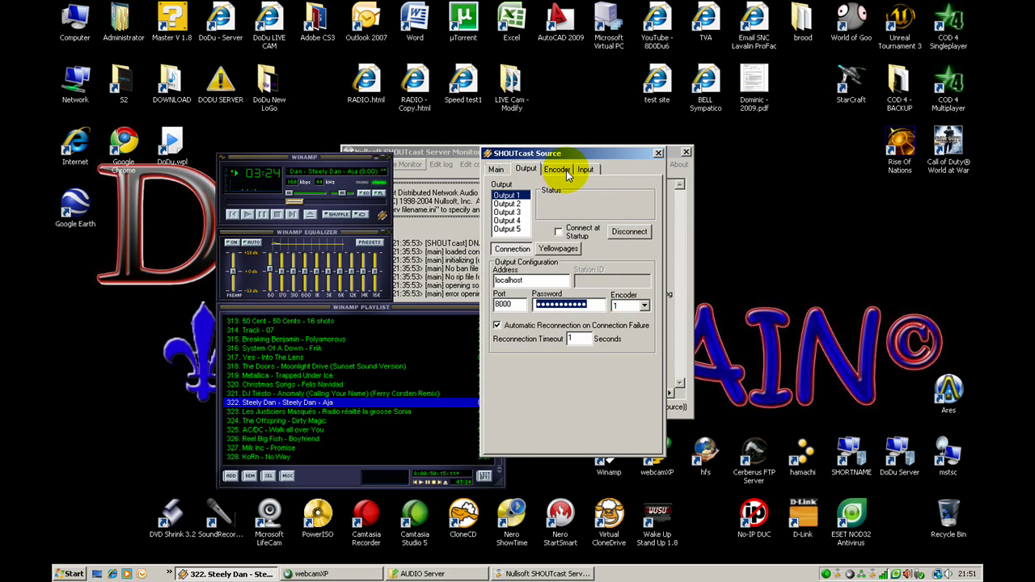
{"action": "left_click", "coordinate": [558, 249]}
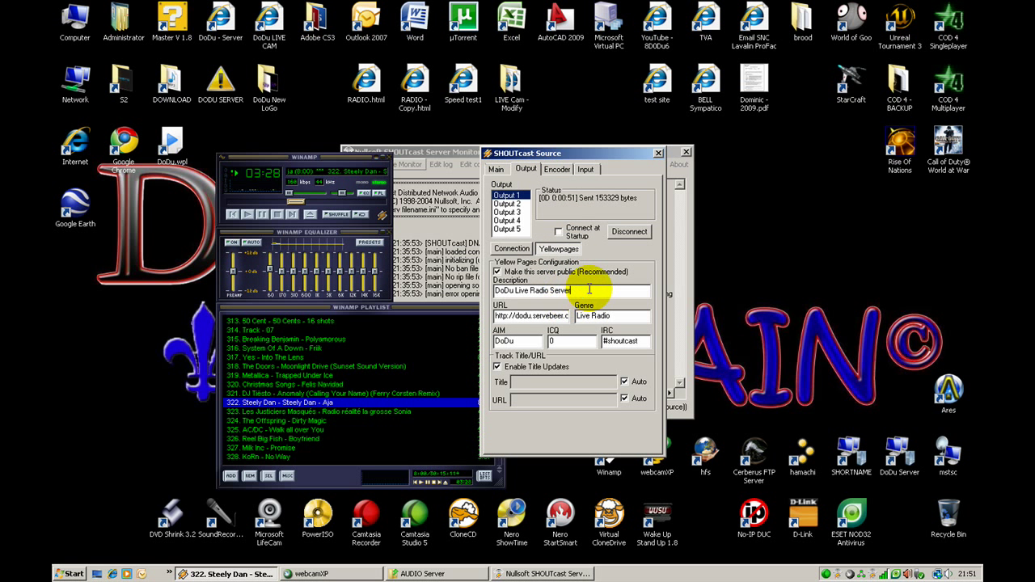
{"action": "left_click_drag", "start_coordinate": [575, 291], "coordinate": [500, 293]}
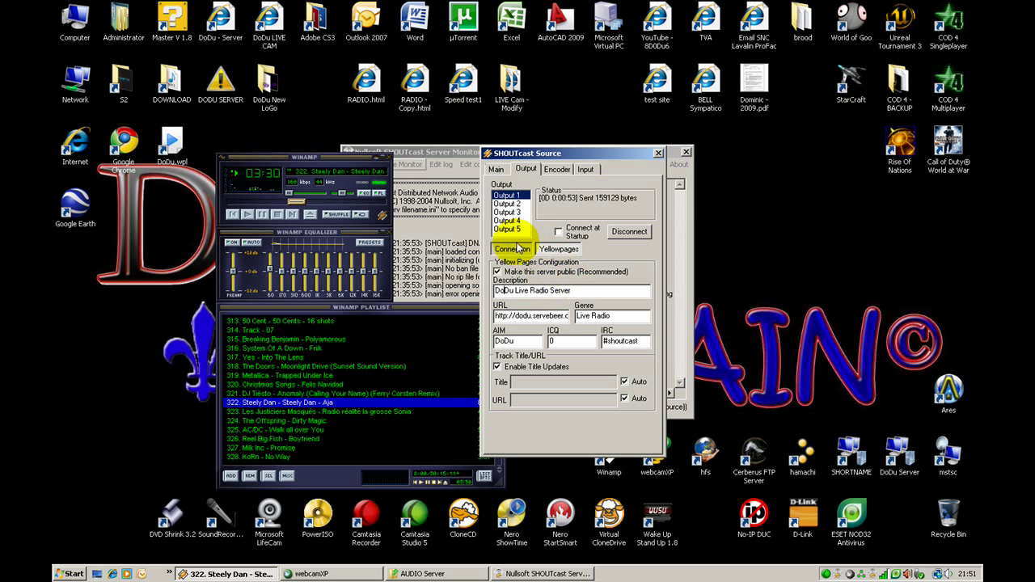
{"action": "left_click", "coordinate": [511, 249]}
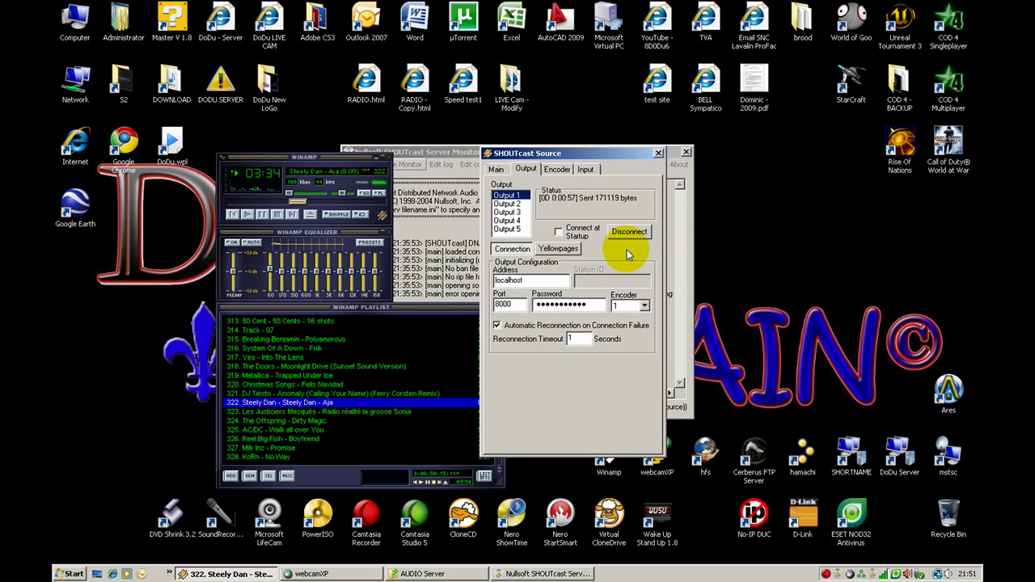
{"action": "left_click_drag", "start_coordinate": [469, 154], "coordinate": [238, 120]}
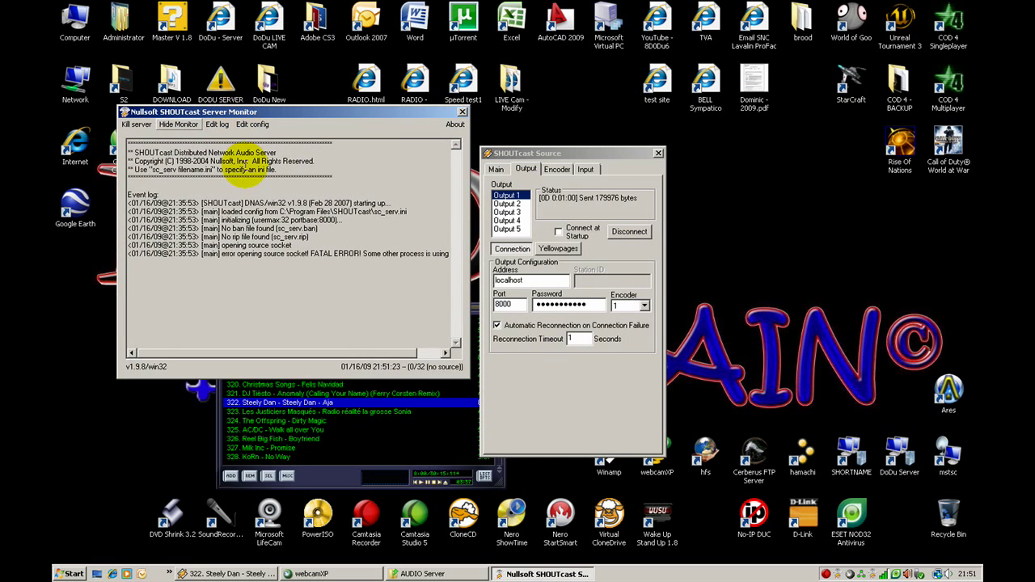
Step: Kill the SHOUTcast server, confirming with Yes, and open Control Panel
{"action": "left_click", "coordinate": [139, 125]}
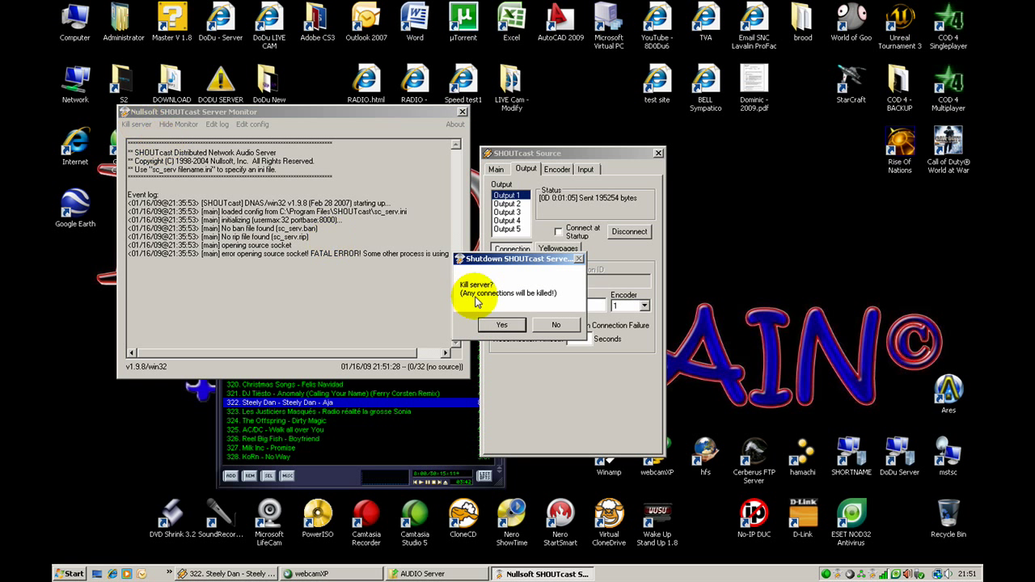
{"action": "left_click", "coordinate": [502, 326]}
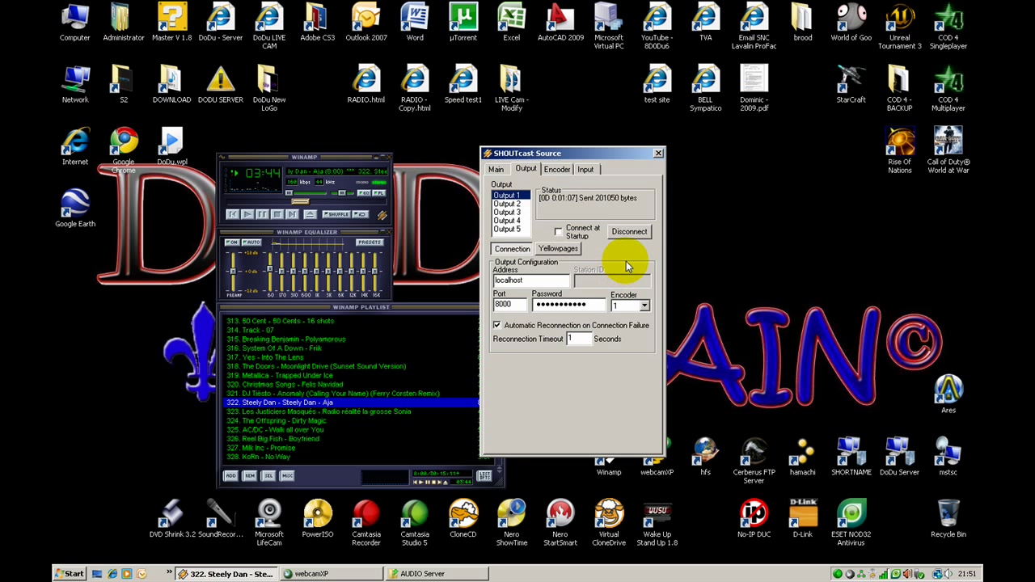
{"action": "left_click", "coordinate": [72, 574]}
{"action": "left_click", "coordinate": [244, 485]}
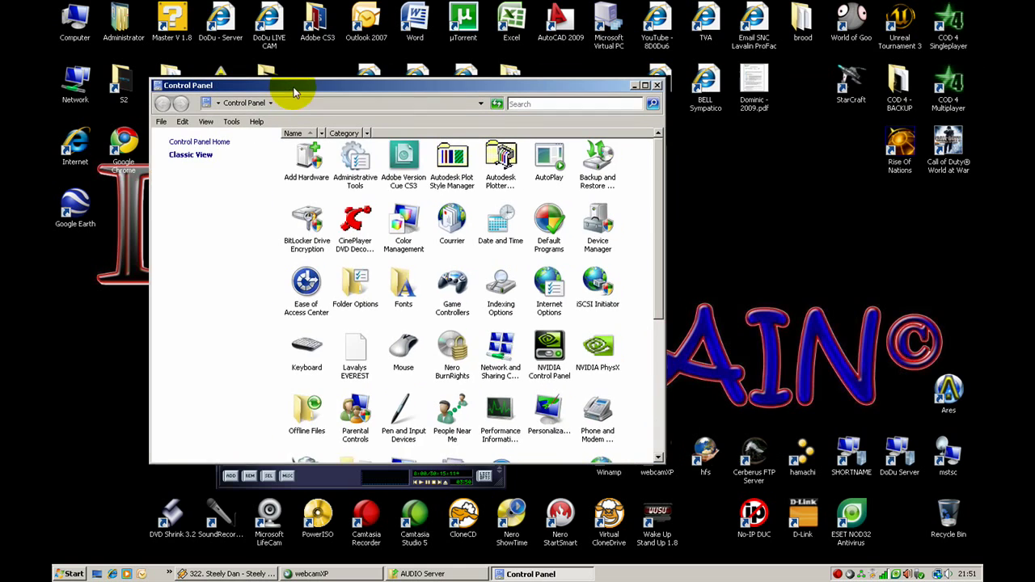
Step: In Windows Firewall exceptions, draft a LIVE RADIO port exception for port 8000
{"action": "scroll", "coordinate": [473, 368], "scroll_direction": "down", "scroll_amount": 5}
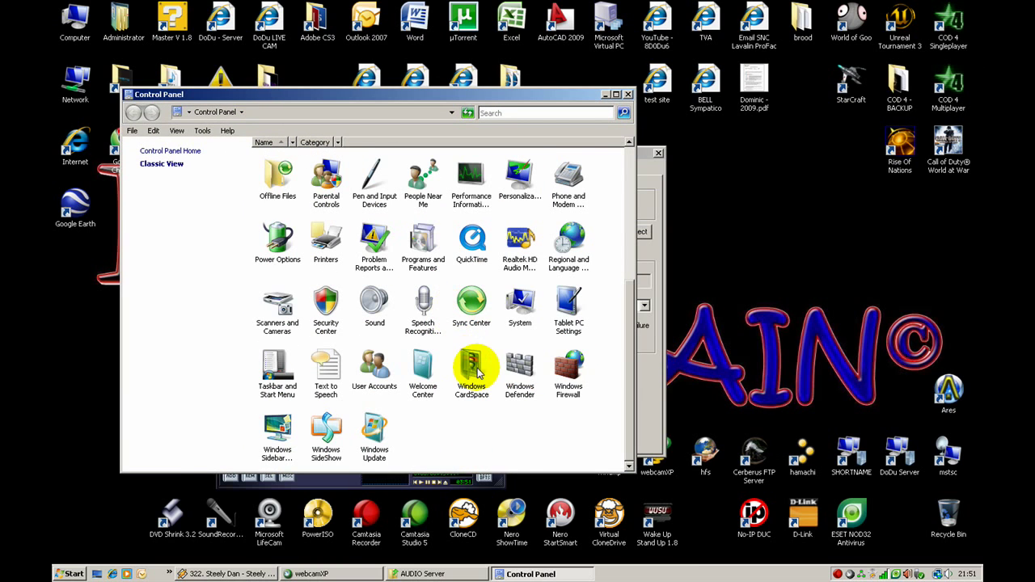
{"action": "double_click", "coordinate": [576, 369]}
{"action": "left_click", "coordinate": [670, 210]}
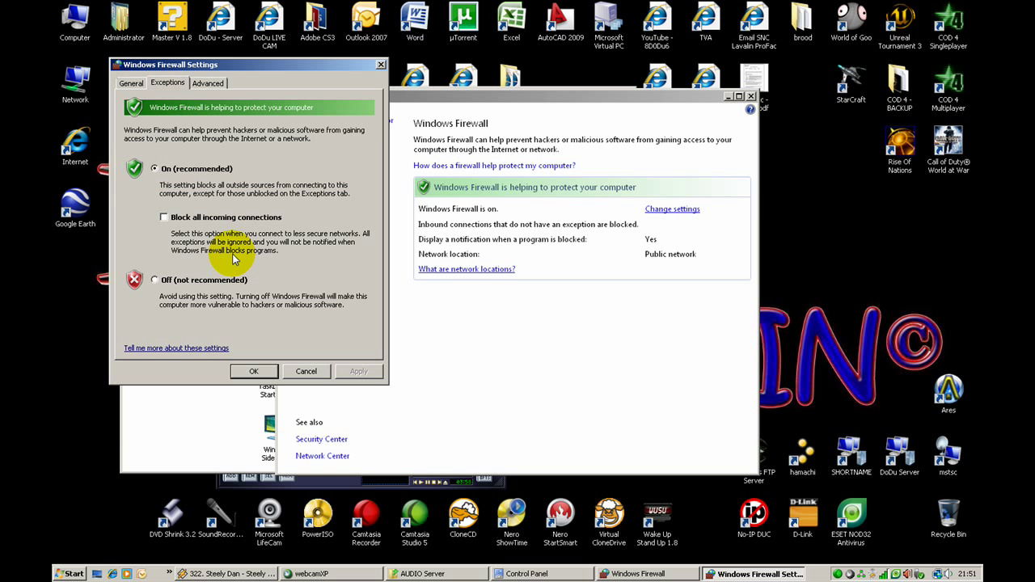
{"action": "left_click", "coordinate": [230, 329]}
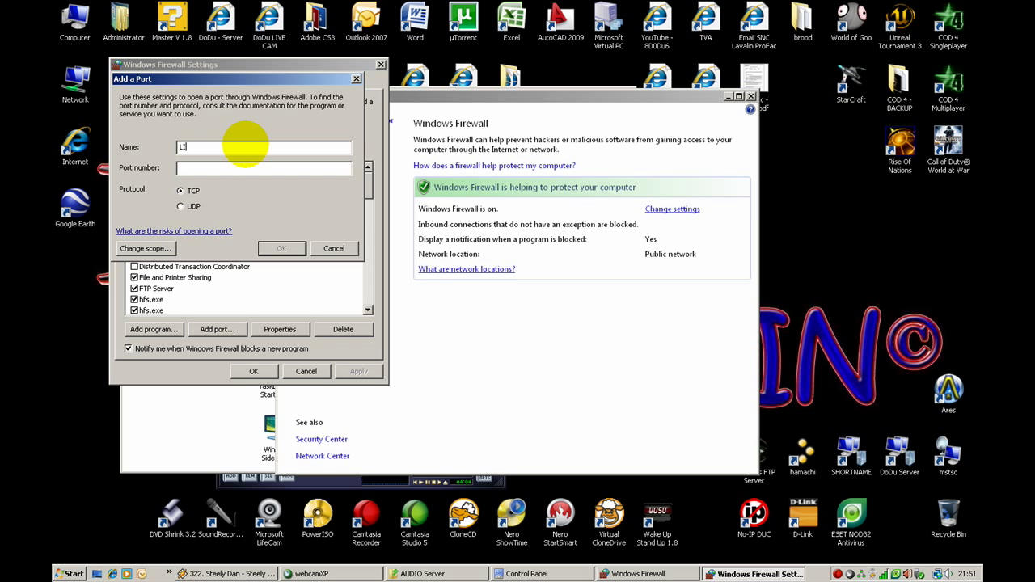
{"action": "left_click", "coordinate": [244, 167]}
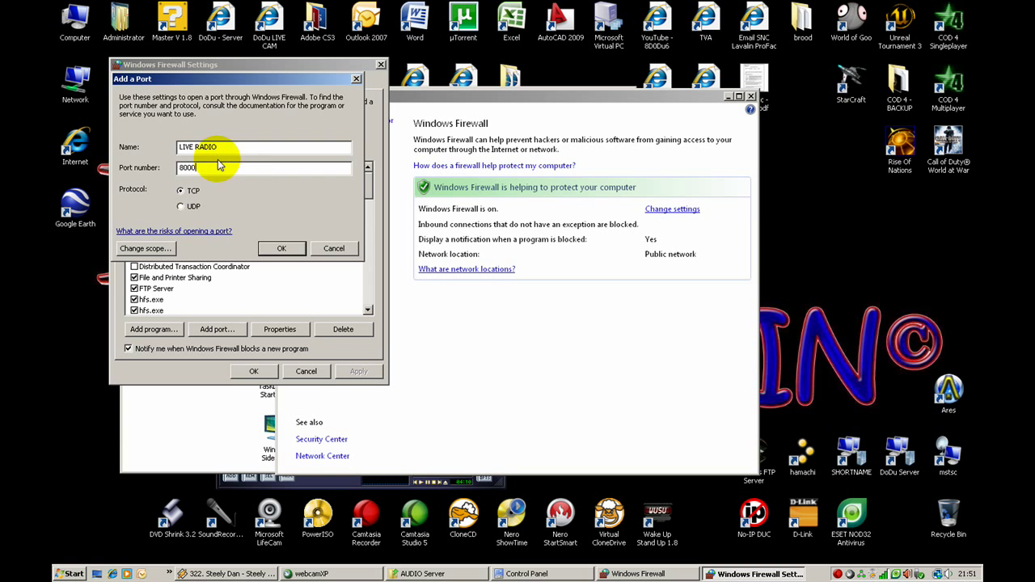
{"action": "left_click", "coordinate": [333, 249]}
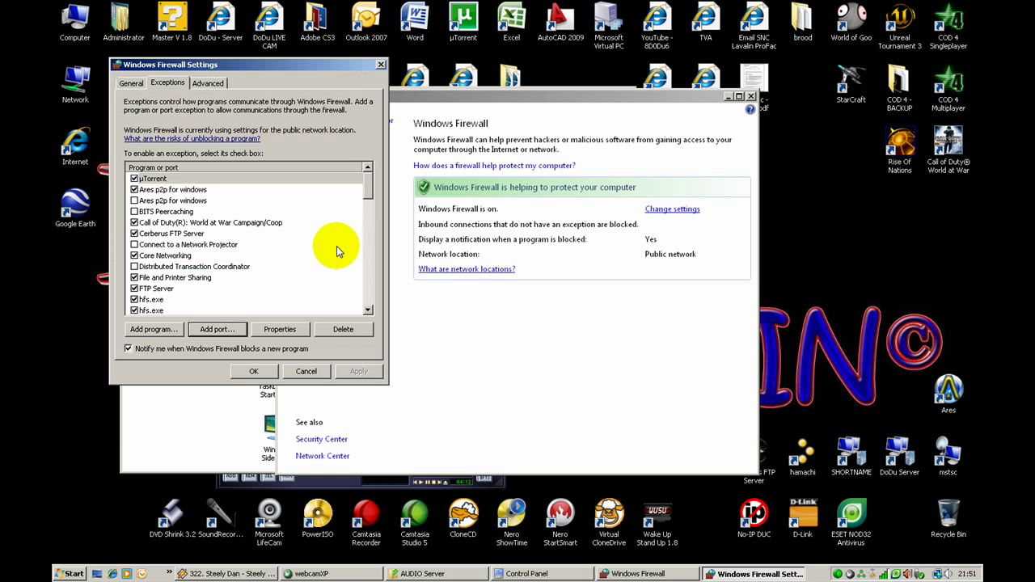
Step: Close the firewall settings, Windows Firewall and Control Panel
{"action": "left_click", "coordinate": [305, 371]}
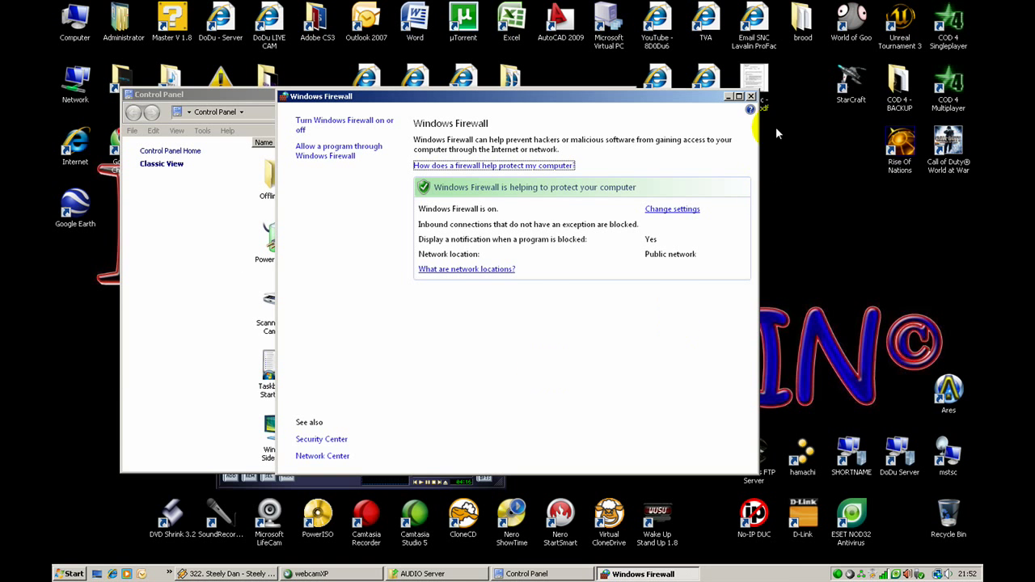
{"action": "left_click", "coordinate": [750, 96]}
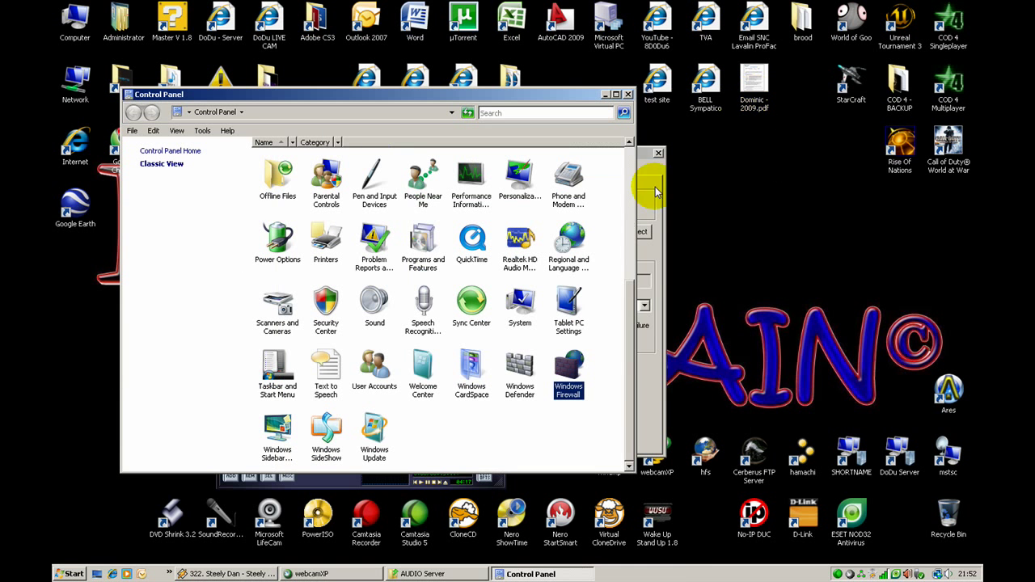
{"action": "left_click", "coordinate": [628, 94]}
{"action": "left_click_drag", "start_coordinate": [612, 153], "coordinate": [630, 133]}
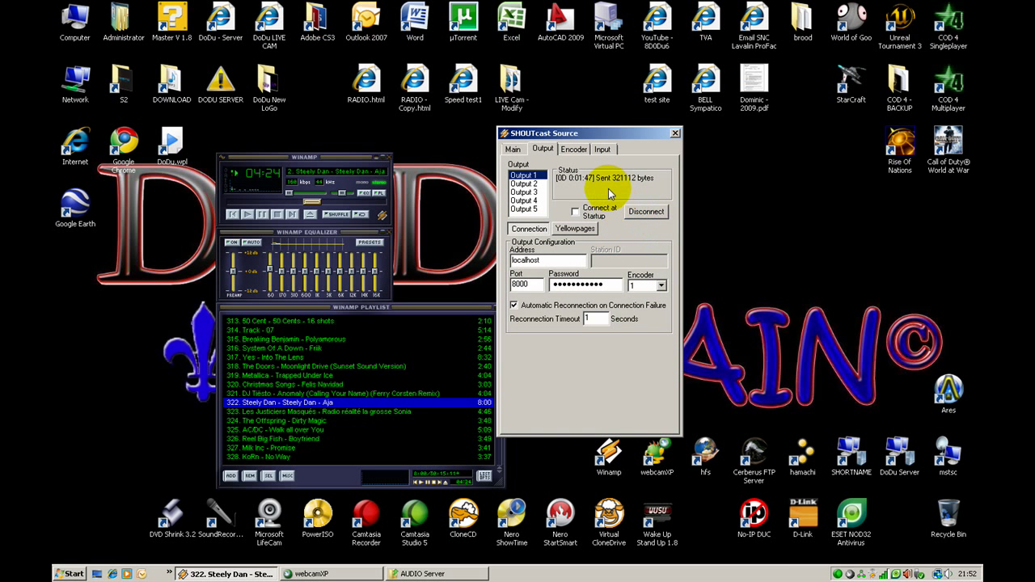
Step: Look through the SHOUTcast Source Encoder and Input settings and the input device list
{"action": "left_click", "coordinate": [574, 150]}
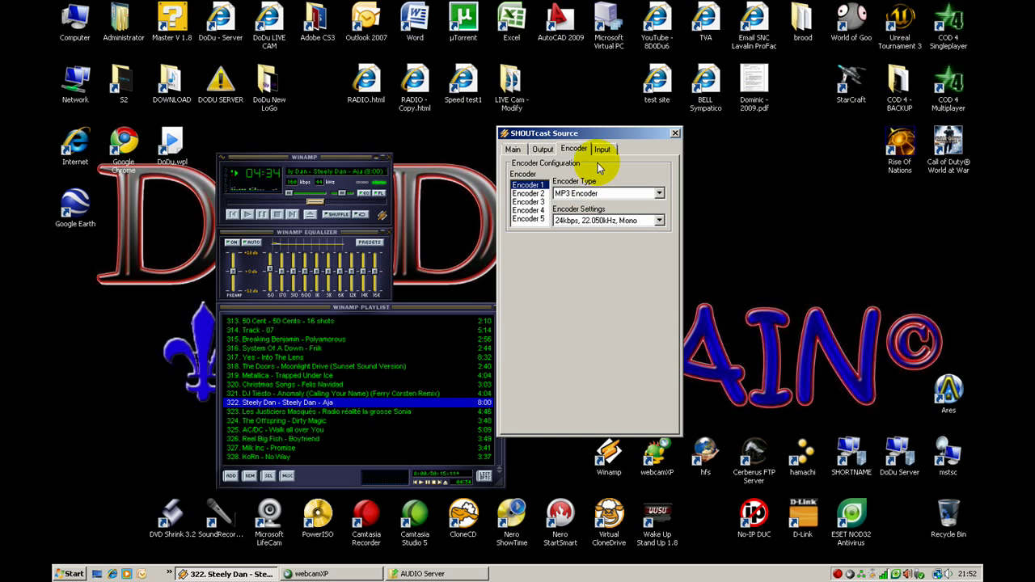
{"action": "left_click", "coordinate": [603, 153]}
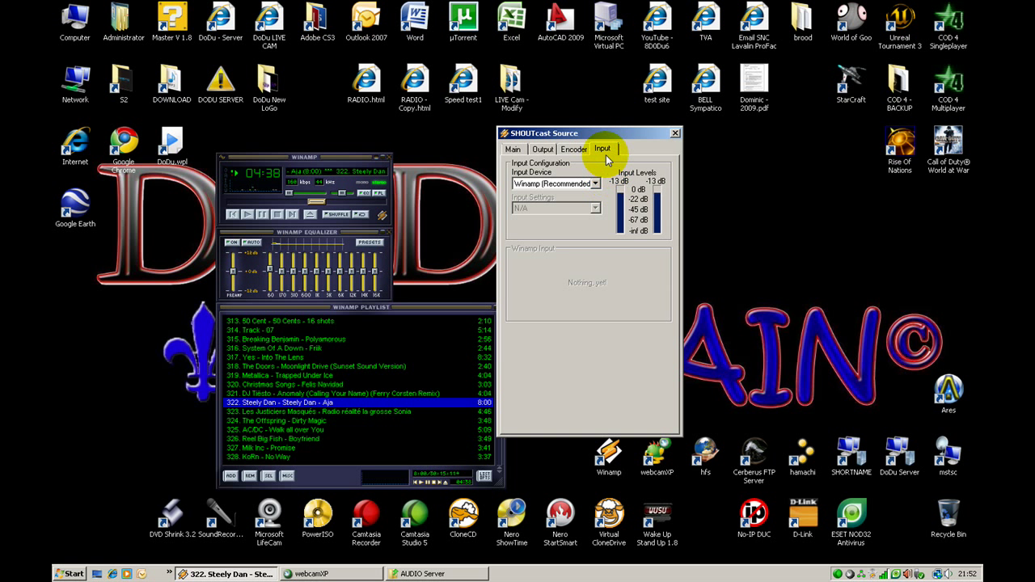
{"action": "left_click", "coordinate": [597, 186]}
{"action": "left_click", "coordinate": [594, 193]}
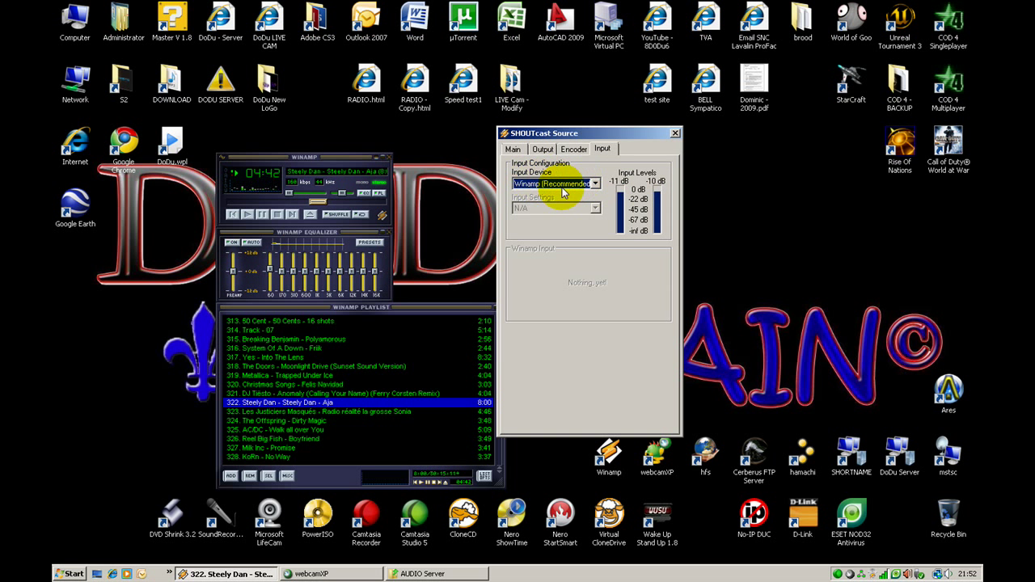
Step: Select The Doors – Moonlight Drive, keep Winamp as input device, and stop playback
{"action": "left_click", "coordinate": [325, 368]}
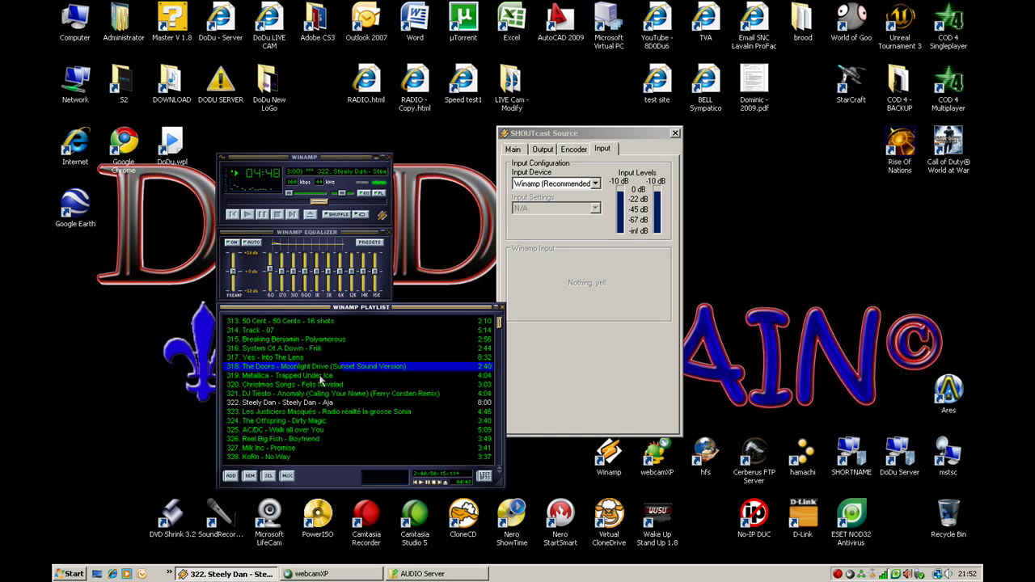
{"action": "left_click", "coordinate": [593, 183]}
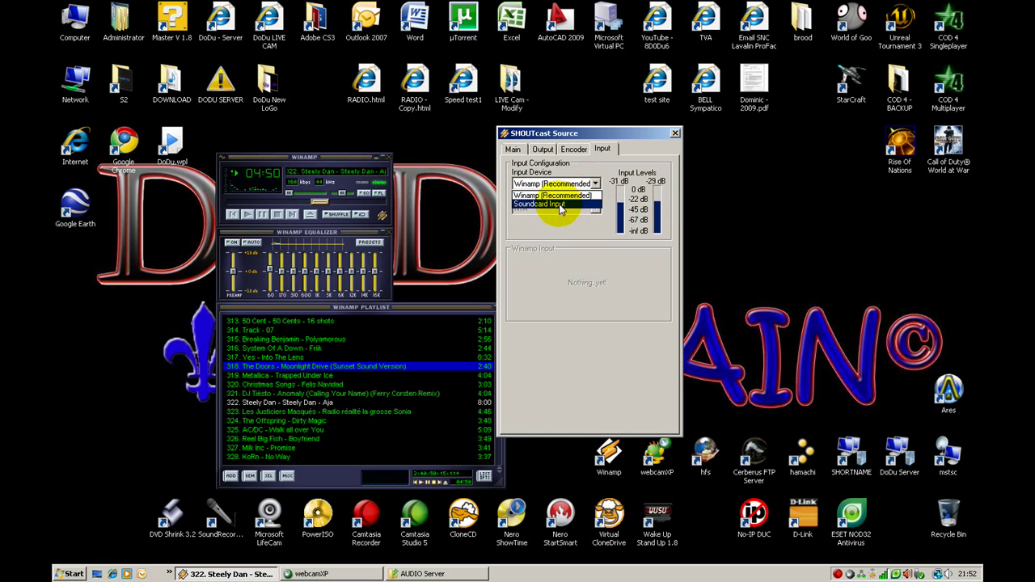
{"action": "left_click", "coordinate": [564, 256]}
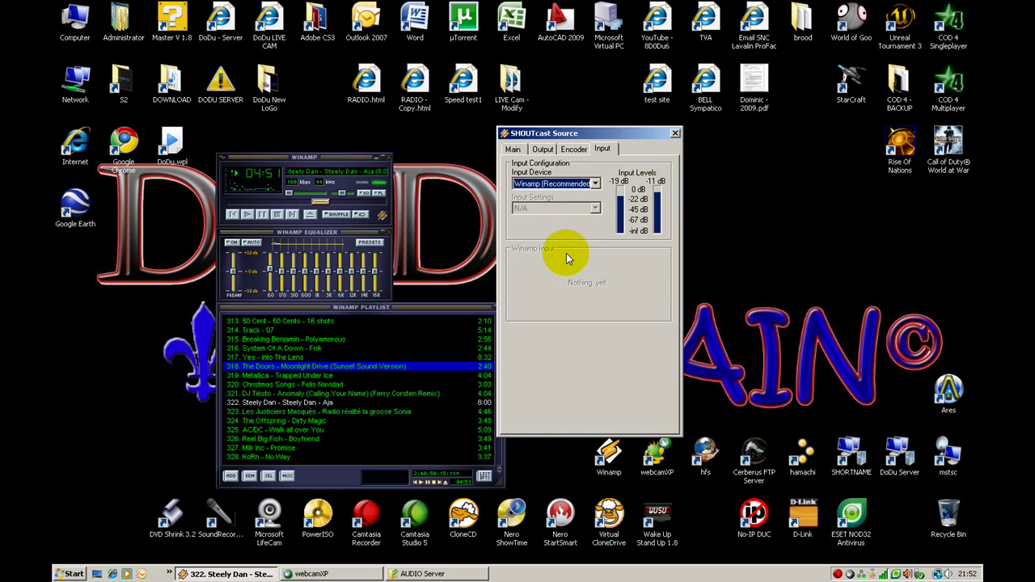
{"action": "left_click", "coordinate": [437, 484]}
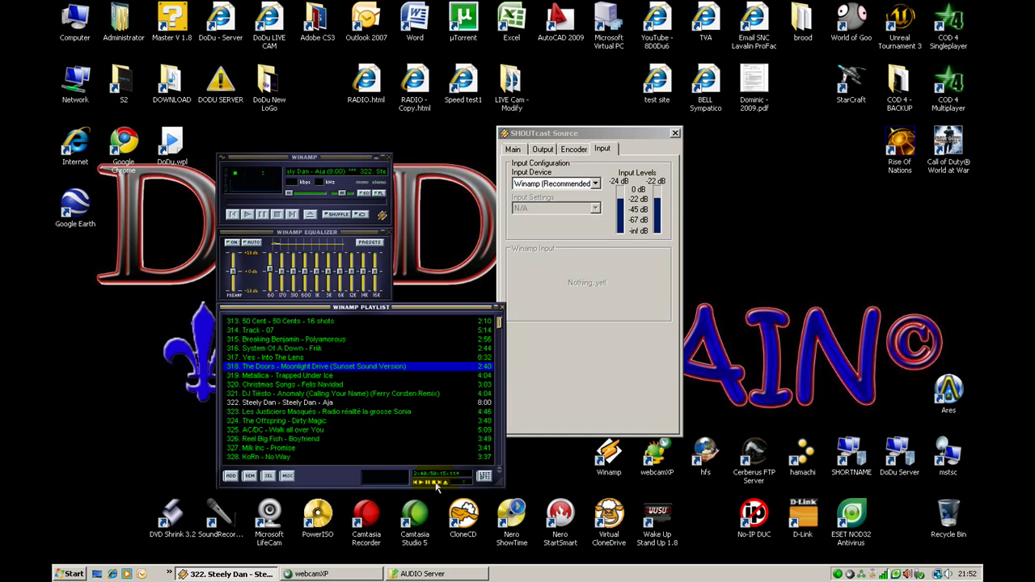
Step: Try Soundcard Input with the microphone, revert to Winamp (Recommended), and play track 321, Anomaly
{"action": "left_click", "coordinate": [556, 186]}
{"action": "left_click", "coordinate": [557, 206]}
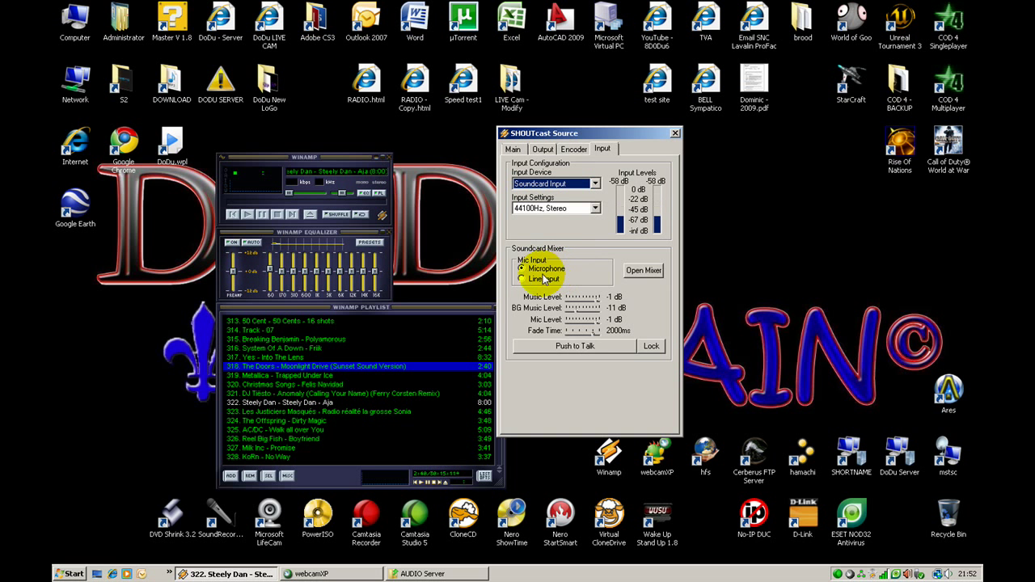
{"action": "left_click", "coordinate": [604, 348]}
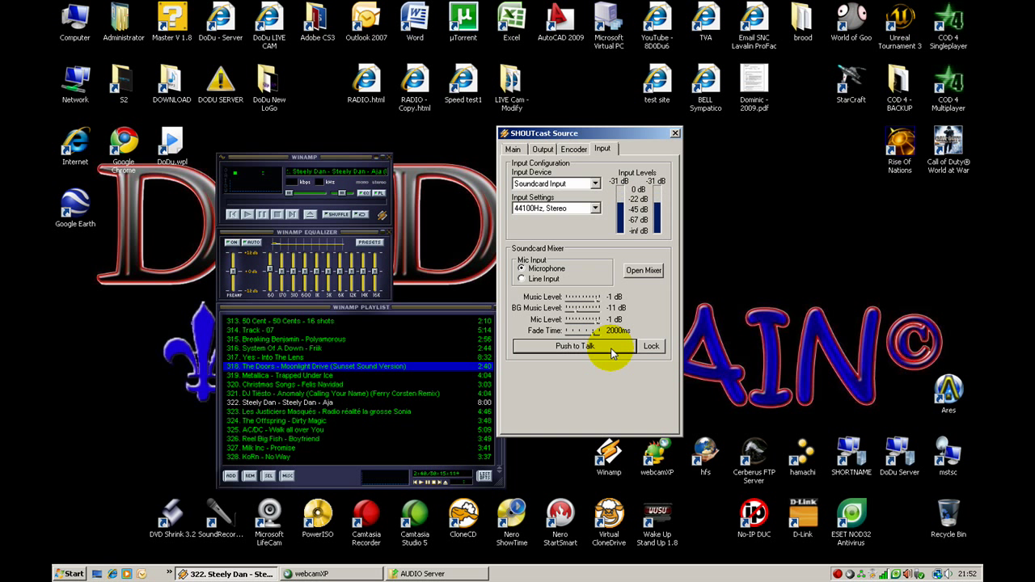
{"action": "left_click", "coordinate": [583, 185]}
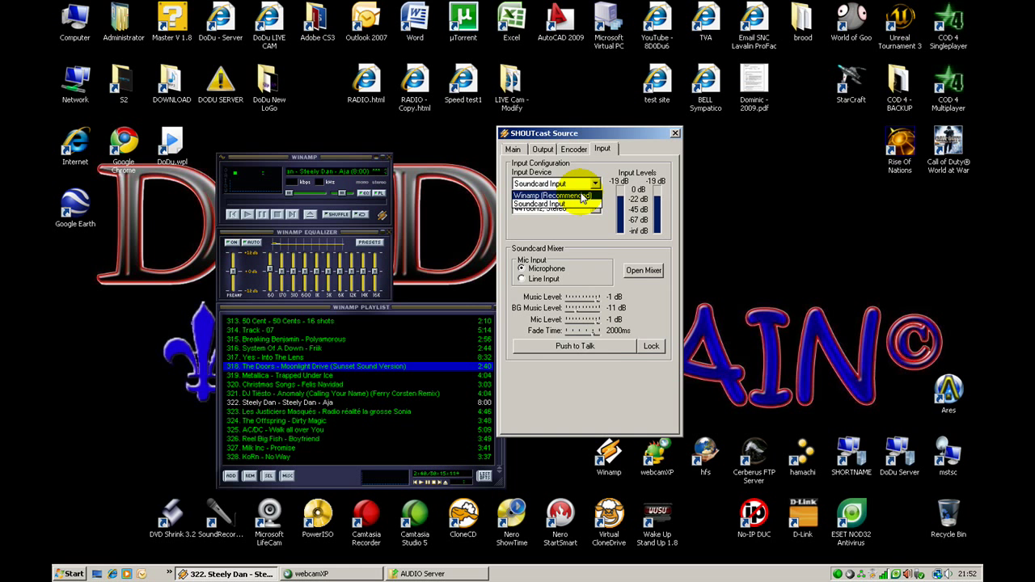
{"action": "left_click", "coordinate": [557, 196]}
{"action": "double_click", "coordinate": [389, 395]}
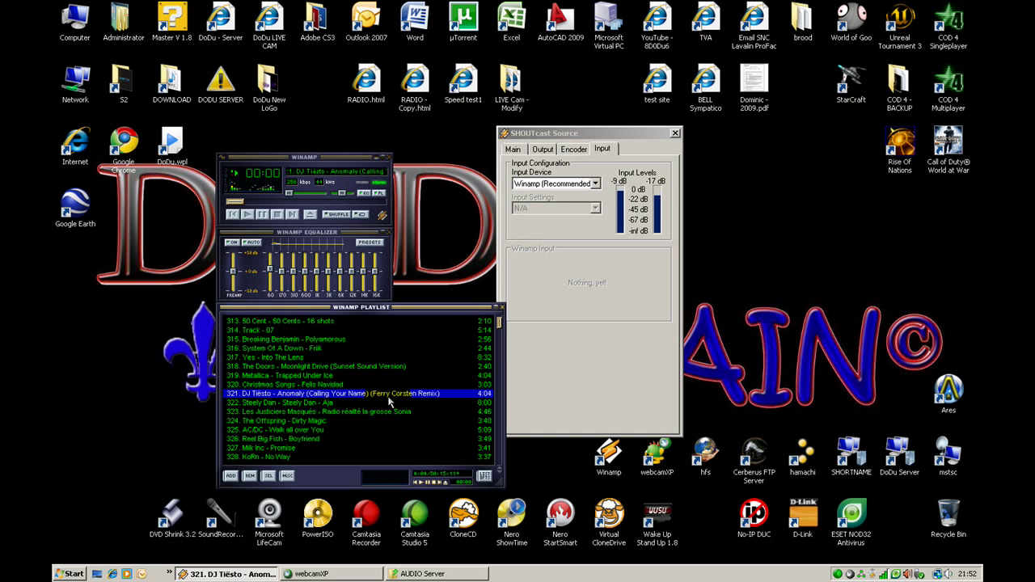
Step: Check the sent-bytes status on the Output tab, then minimize Winamp to the desktop
{"action": "left_click", "coordinate": [543, 149]}
{"action": "left_click_drag", "start_coordinate": [525, 133], "coordinate": [539, 142]}
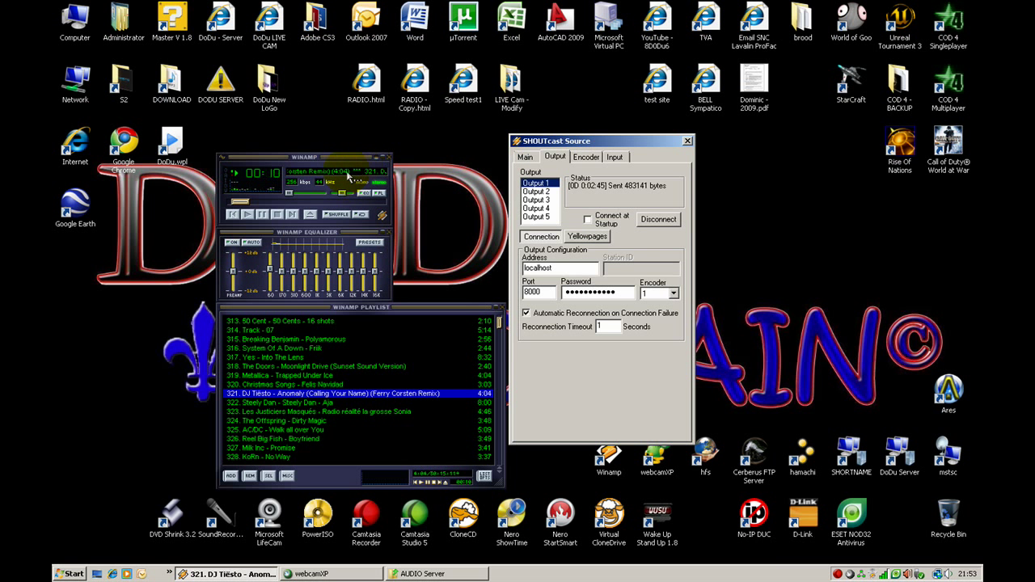
{"action": "left_click_drag", "start_coordinate": [352, 154], "coordinate": [348, 150]}
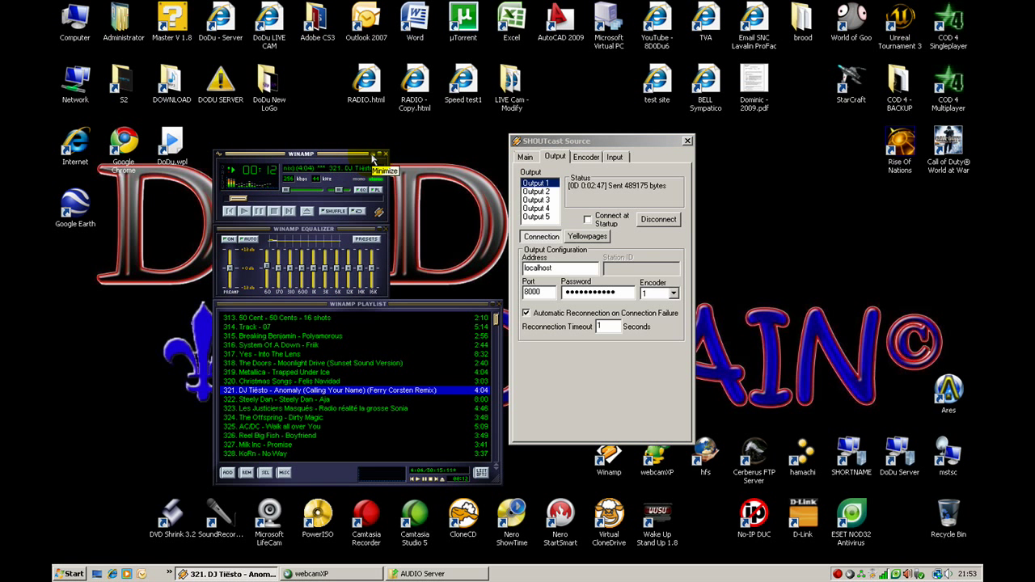
{"action": "left_click", "coordinate": [372, 156]}
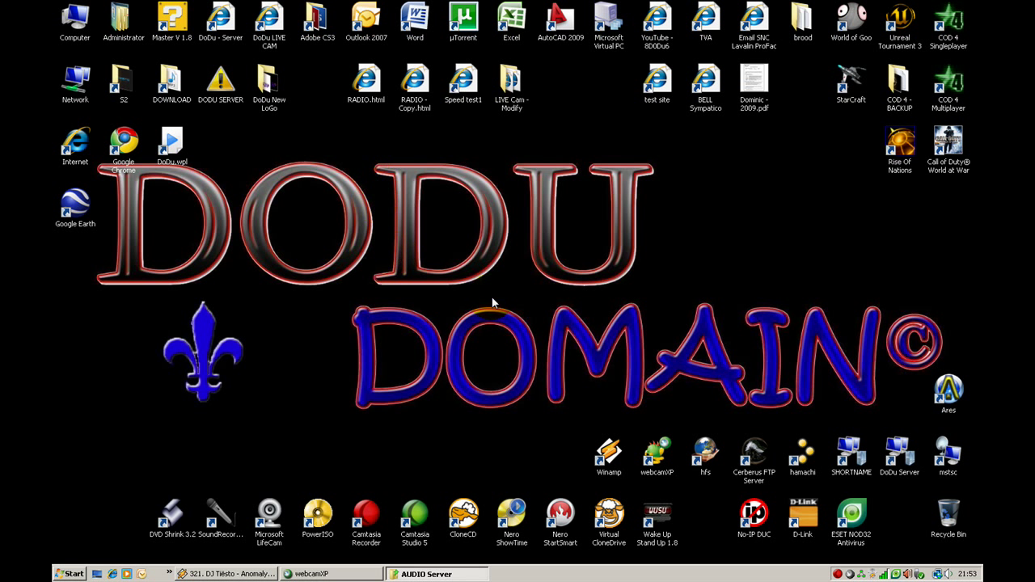